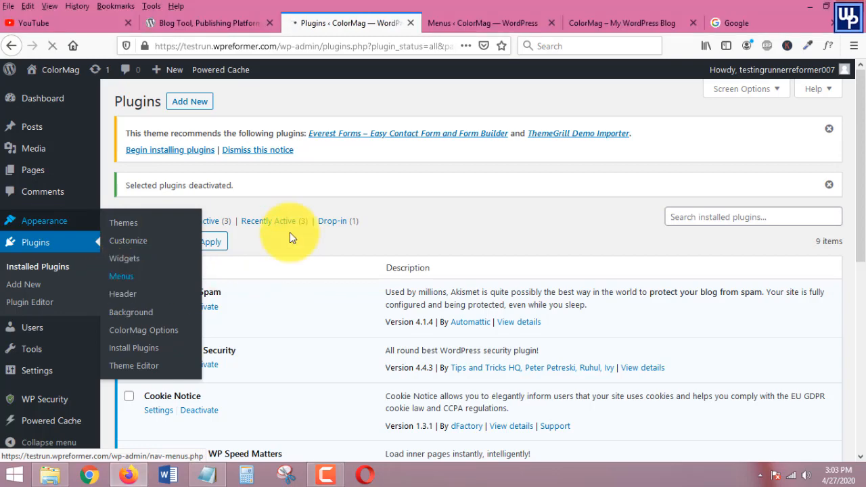
Close the Plugins page and compare the default Menu 1 structure with the navigation bar on the live ColorMag site.
key("ctrl+w")
scroll(458, 284, "down", 3)
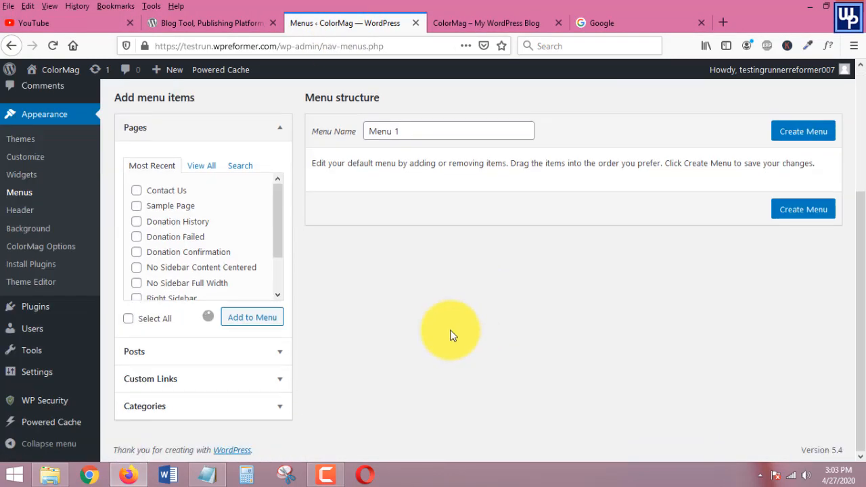
scroll(454, 328, "up", 3)
scroll(406, 216, "down", 3)
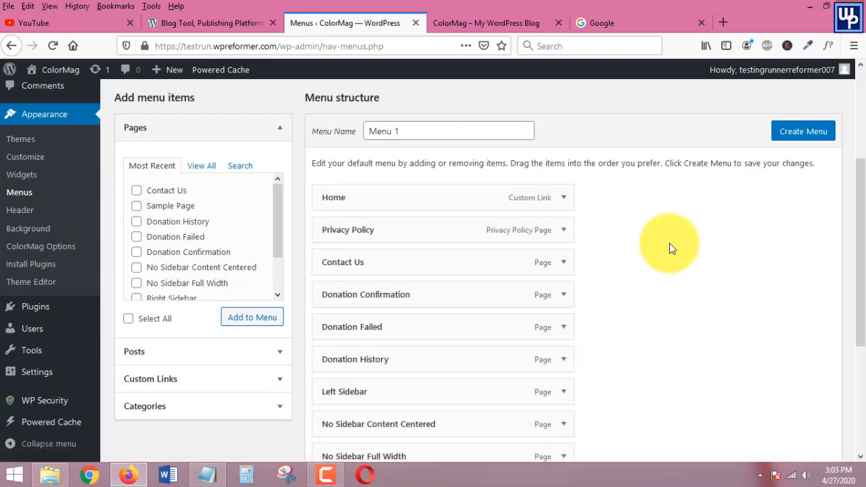
scroll(663, 237, "up", 2)
scroll(634, 278, "down", 5)
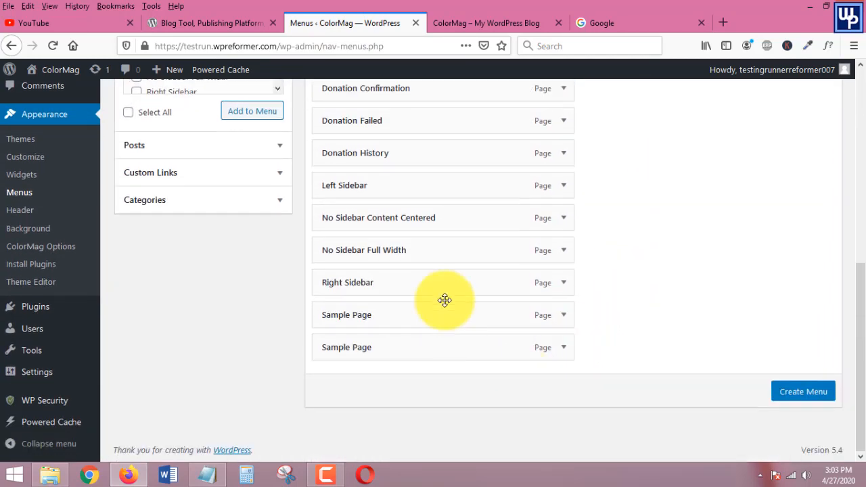
scroll(420, 237, "up", 4)
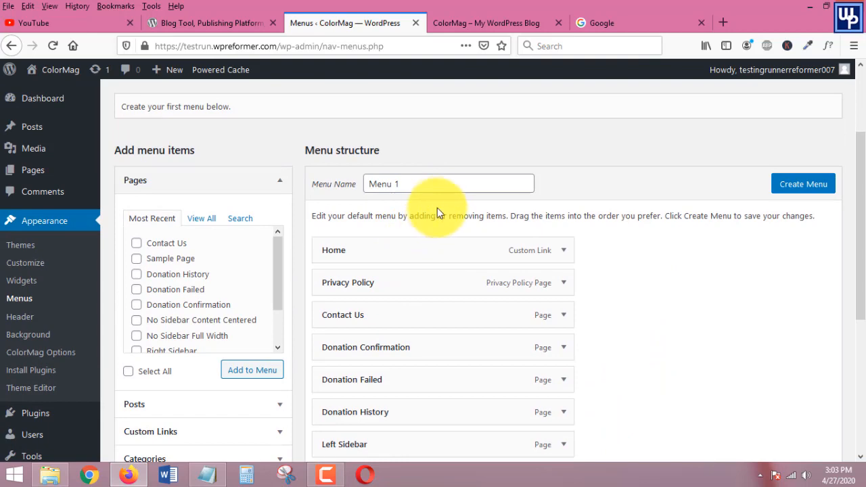
scroll(547, 284, "down", 5)
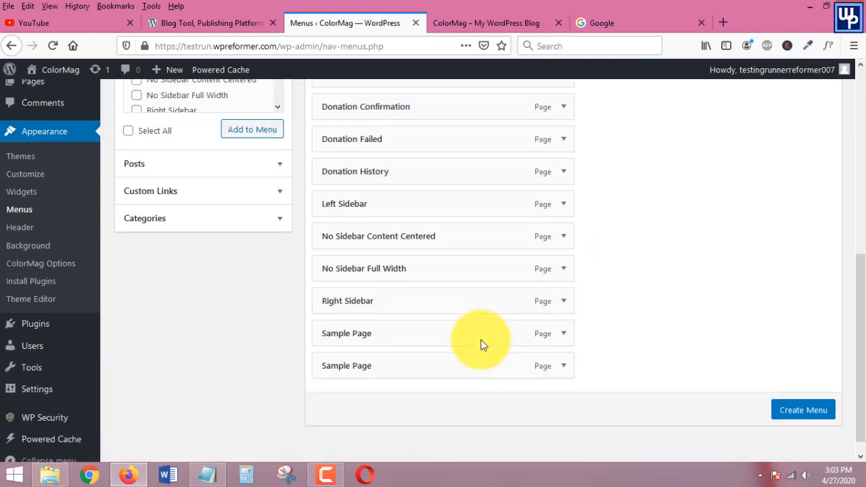
scroll(482, 345, "up", 3)
left_click(462, 21)
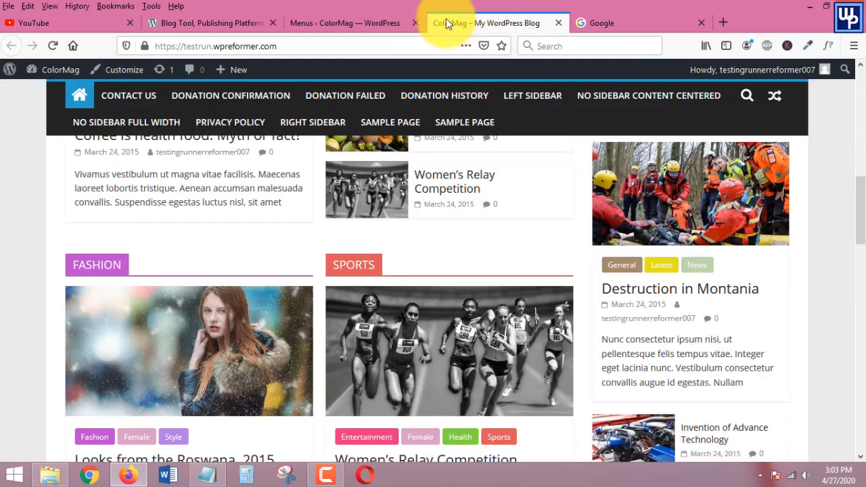
left_click(335, 24)
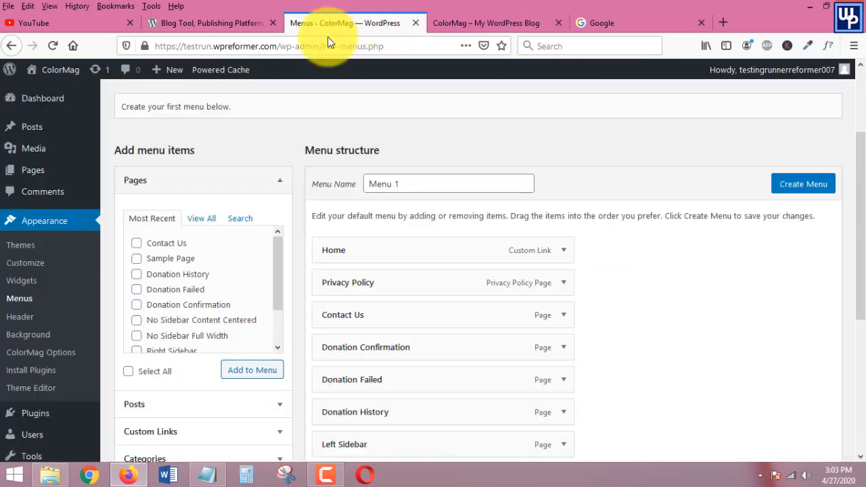
left_click(473, 20)
scroll(270, 195, "up", 5)
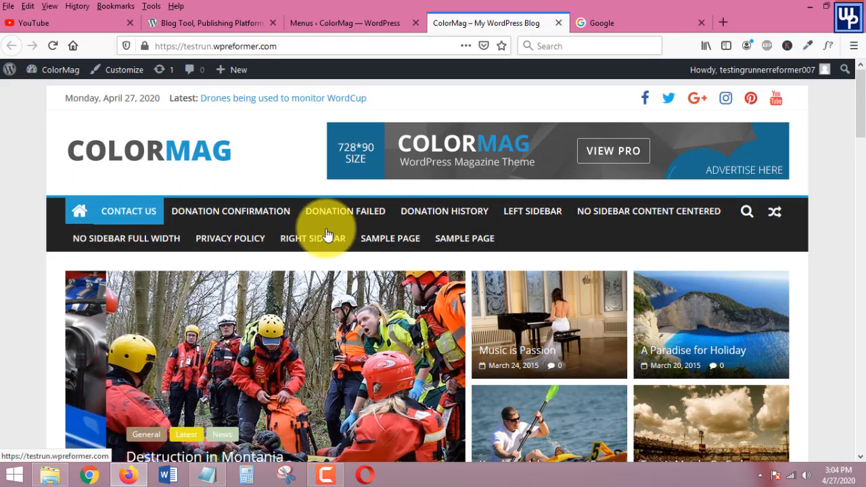
Remove the Home custom link from the default Menu 1 structure on the Menus page.
left_click(329, 21)
scroll(622, 251, "down", 2)
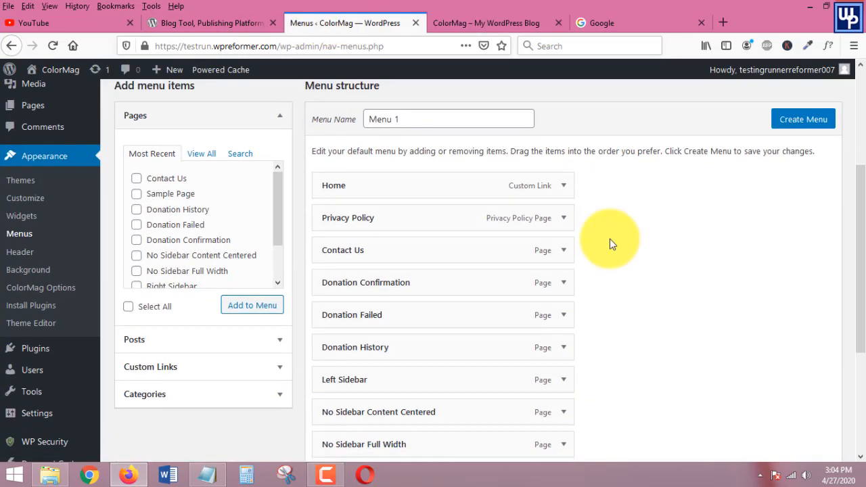
left_click(565, 186)
left_click(334, 313)
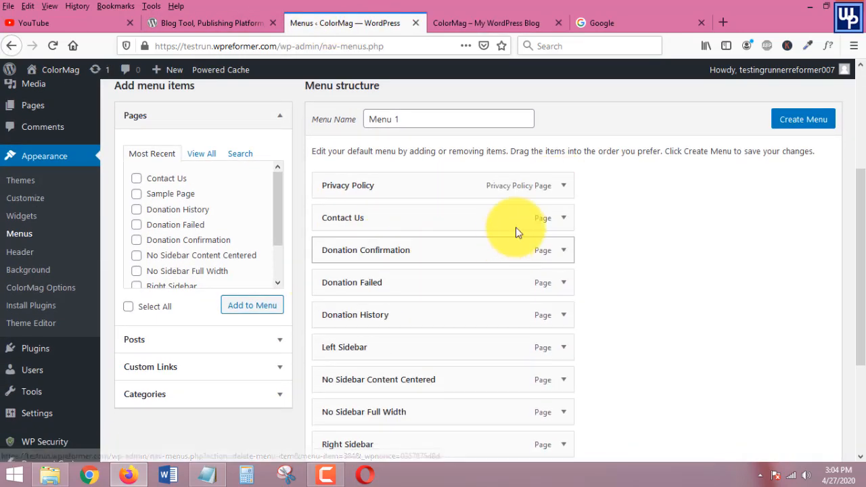
Check the live site's navigation bar again and remove the Privacy Policy and Contact Us items from the menu structure.
left_click(483, 23)
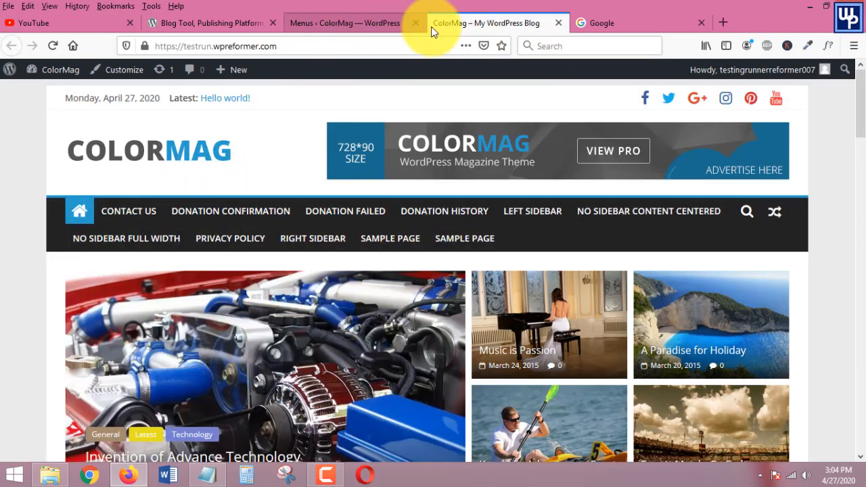
left_click(349, 23)
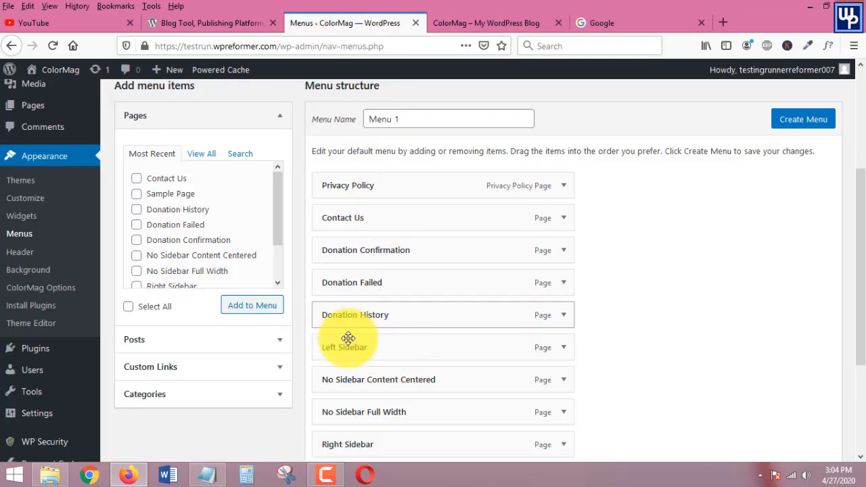
left_click(476, 23)
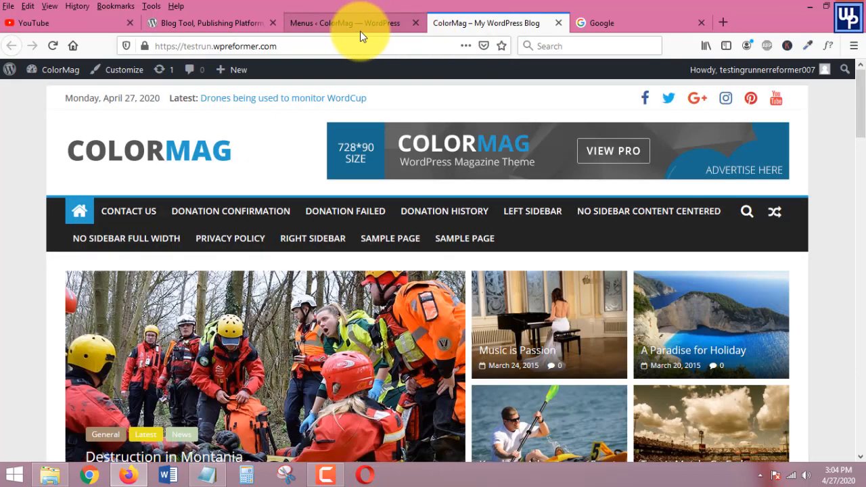
left_click(360, 29)
scroll(501, 271, "down", 3)
scroll(516, 284, "up", 4)
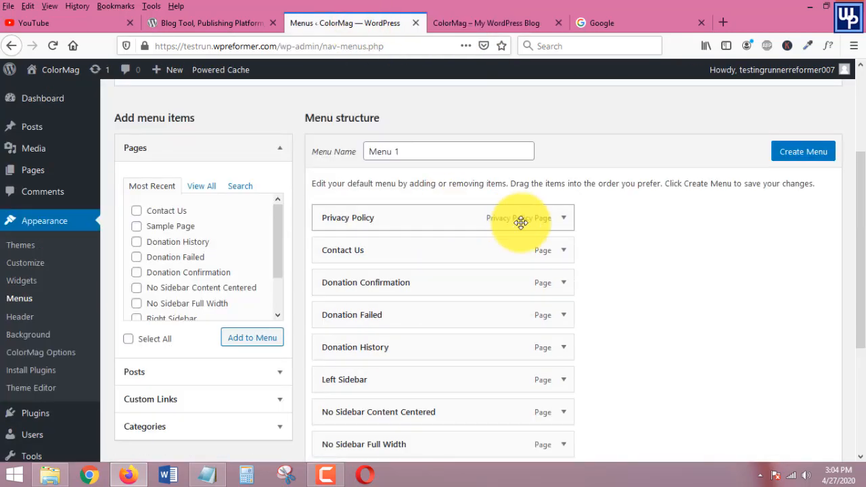
left_click(562, 219)
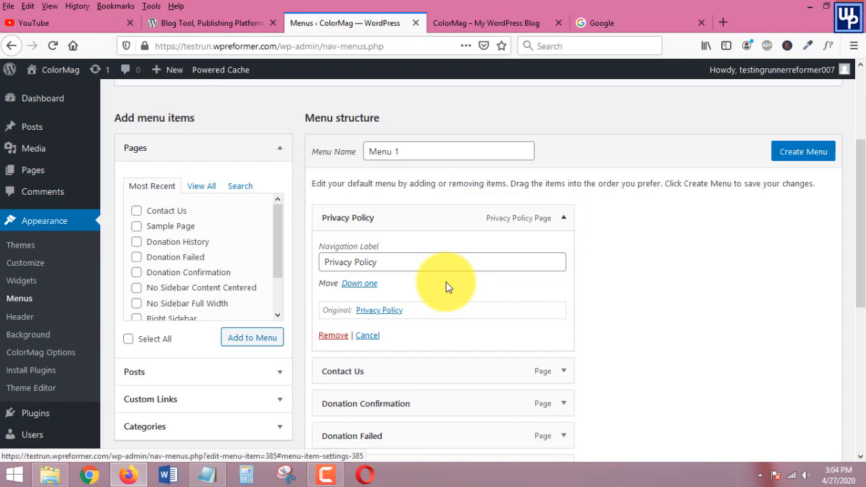
left_click(333, 335)
left_click(562, 218)
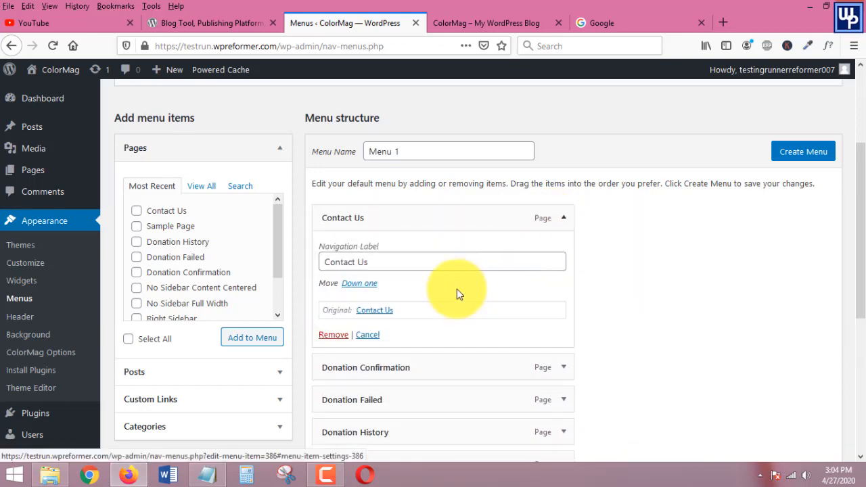
left_click(333, 336)
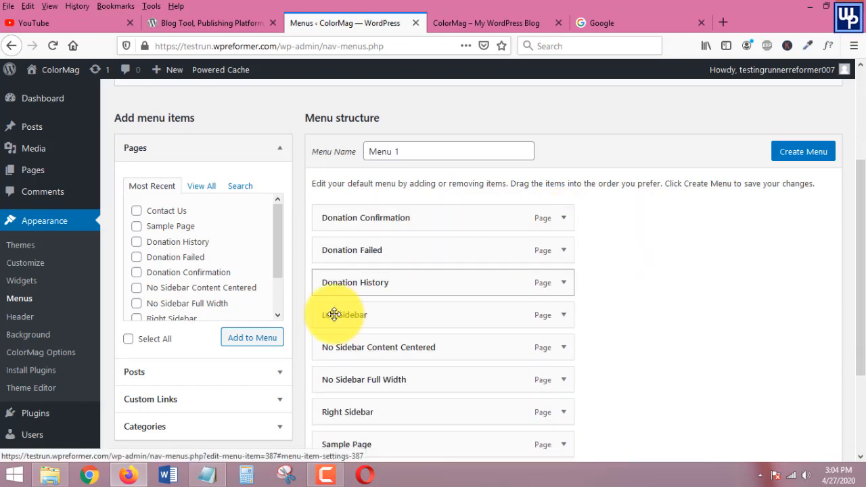
Remove all remaining items from the menu structure, from Donation Confirmation through the last Sample Page.
left_click(563, 218)
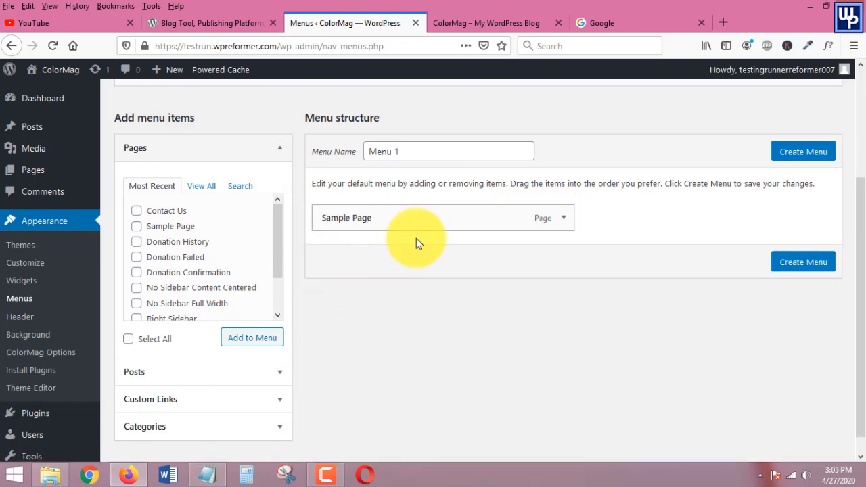
left_click(563, 218)
left_click(333, 317)
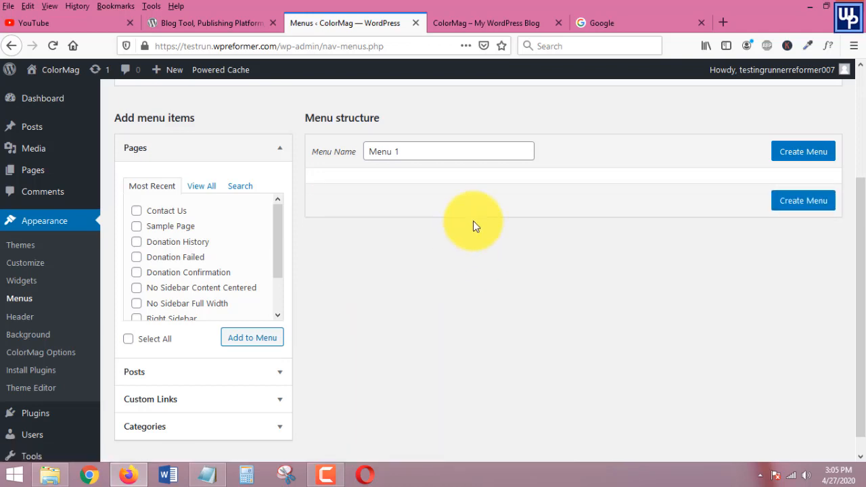
Name the emptied menu Site Menu 1 and create it.
scroll(549, 311, "up", 4)
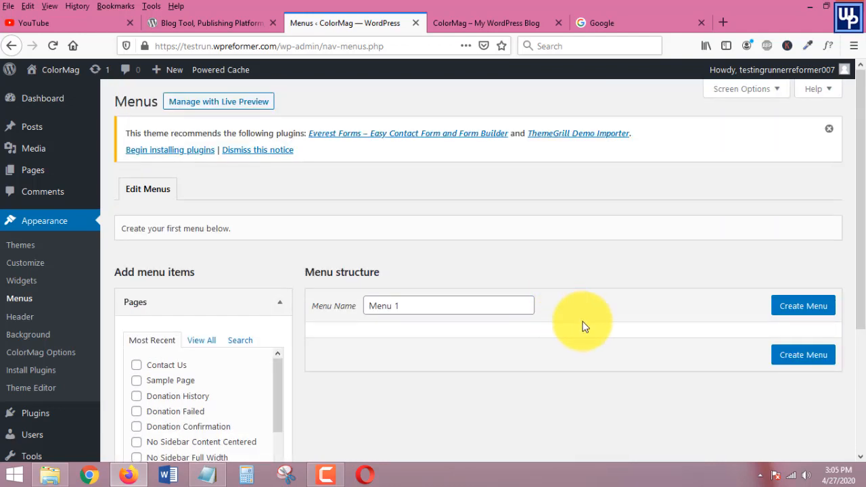
left_click_drag(433, 306, 315, 315)
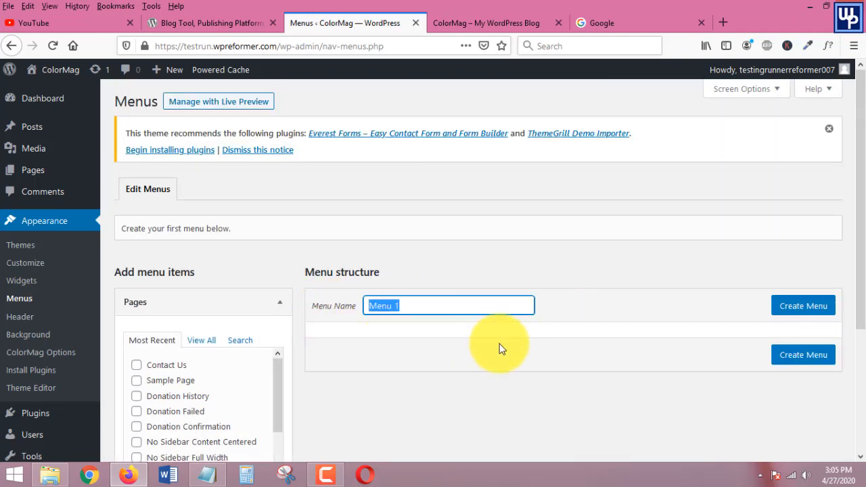
scroll(535, 354, "down", 2)
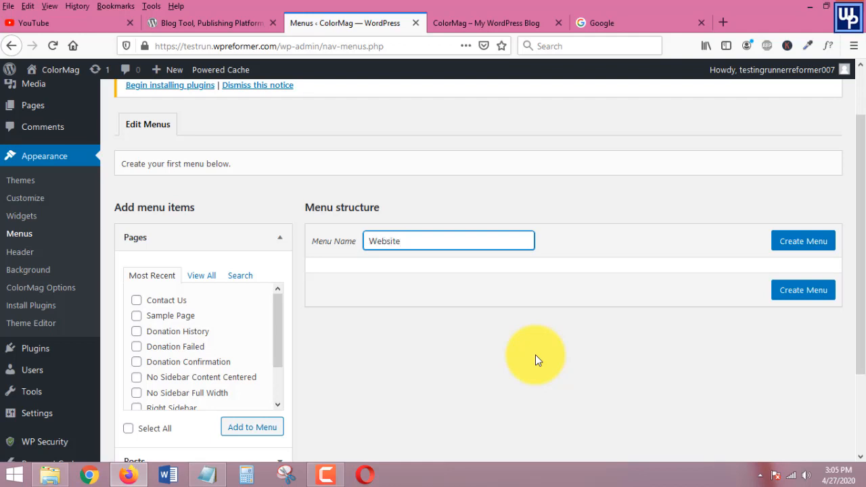
key("BackSpace")
key("Return")
type("Si")
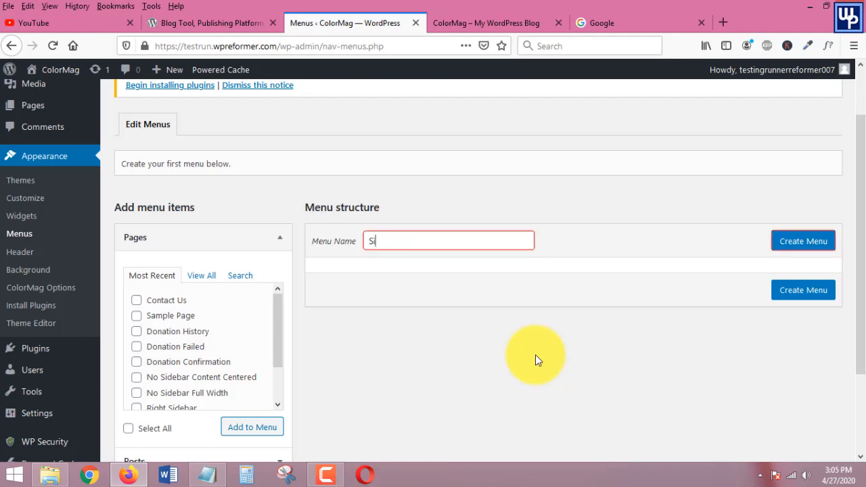
type("te")
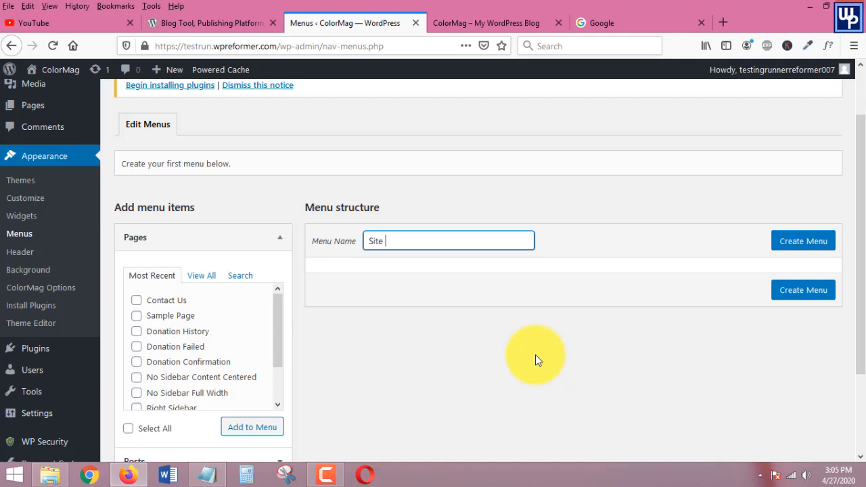
type(" Menu 1")
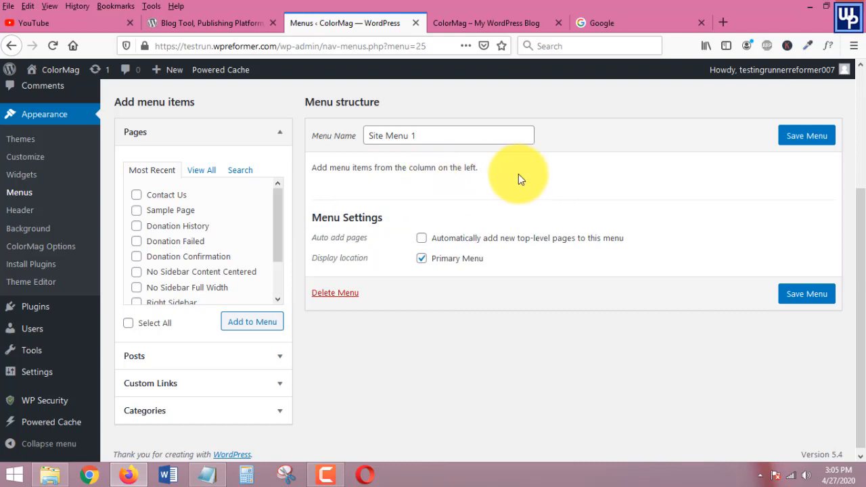
Add the Home link from the full list of pages to Site Menu 1.
left_click_drag(439, 138, 308, 171)
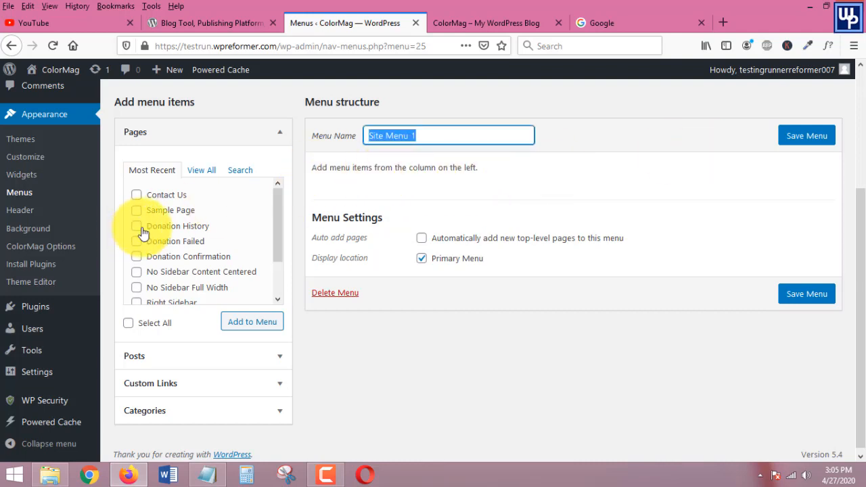
left_click_drag(279, 239, 257, 286)
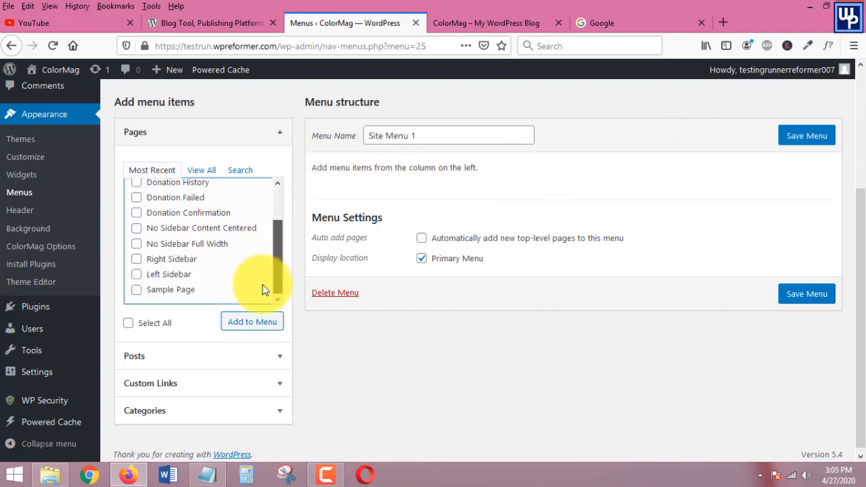
left_click(202, 170)
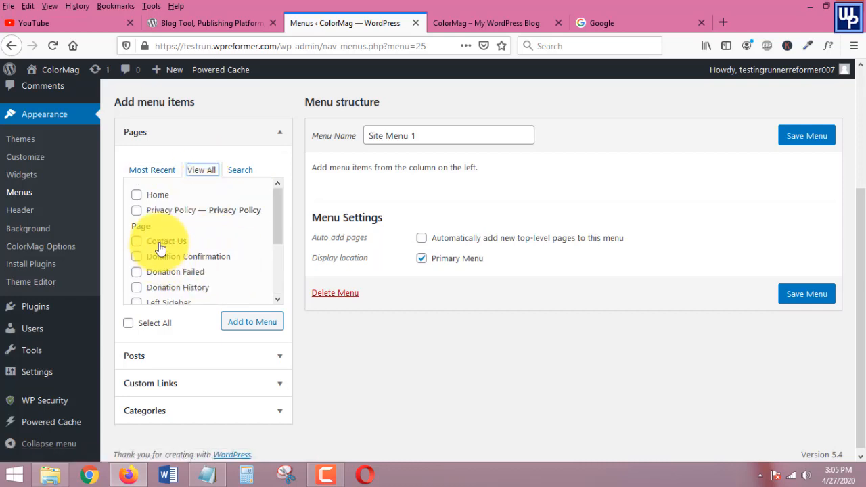
left_click(137, 197)
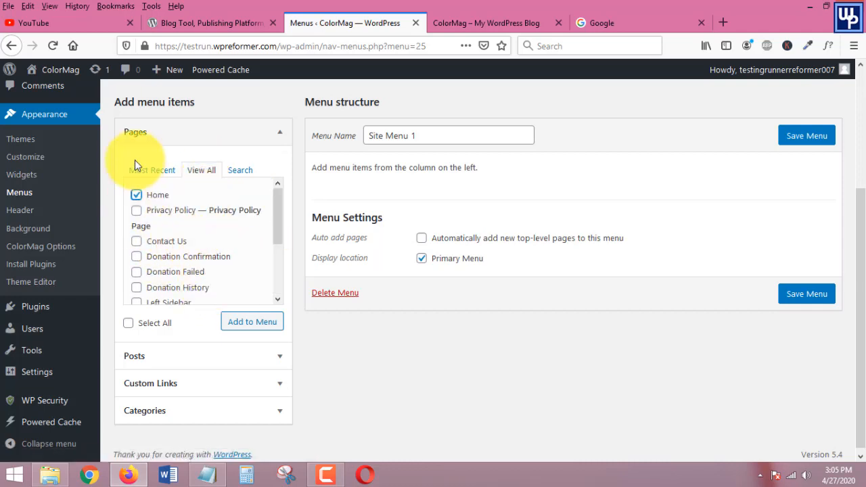
left_click(245, 321)
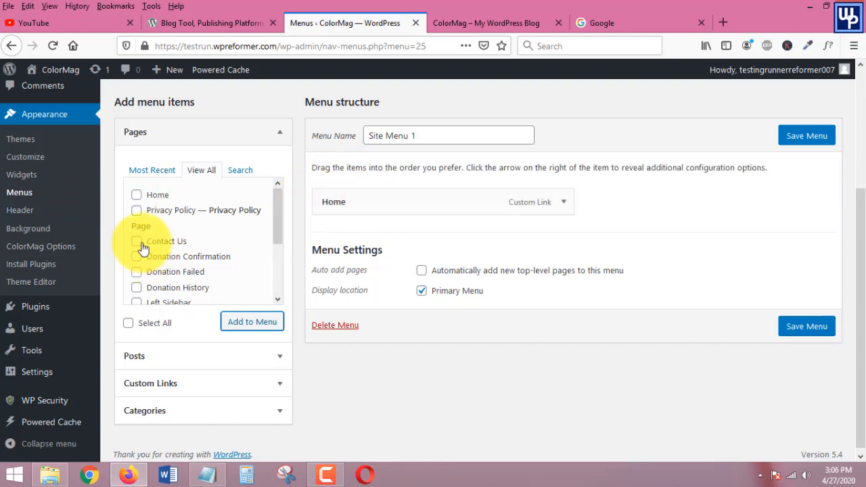
Add the Privacy Policy, Contact Us and first Sample Page entries from the full list of pages to Site Menu 1.
left_click(136, 210)
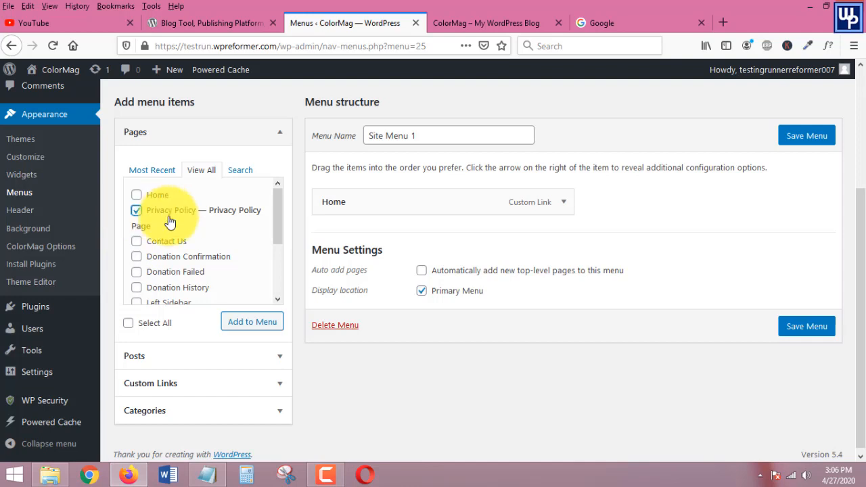
scroll(138, 207, "down", 2)
scroll(140, 210, "up", 2)
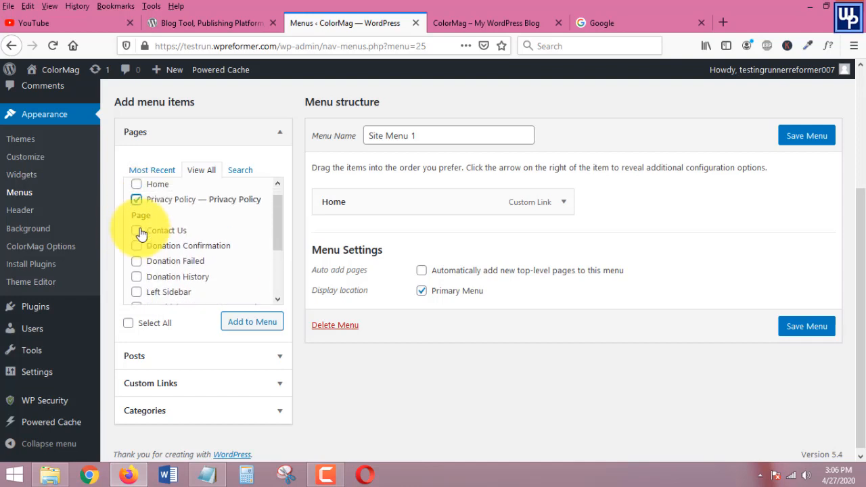
left_click(136, 241)
scroll(217, 241, "down", 3)
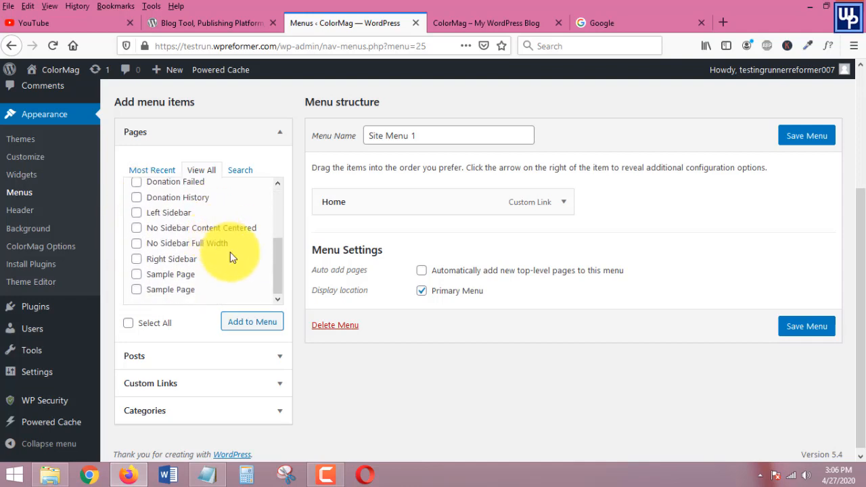
scroll(223, 277, "down", 1)
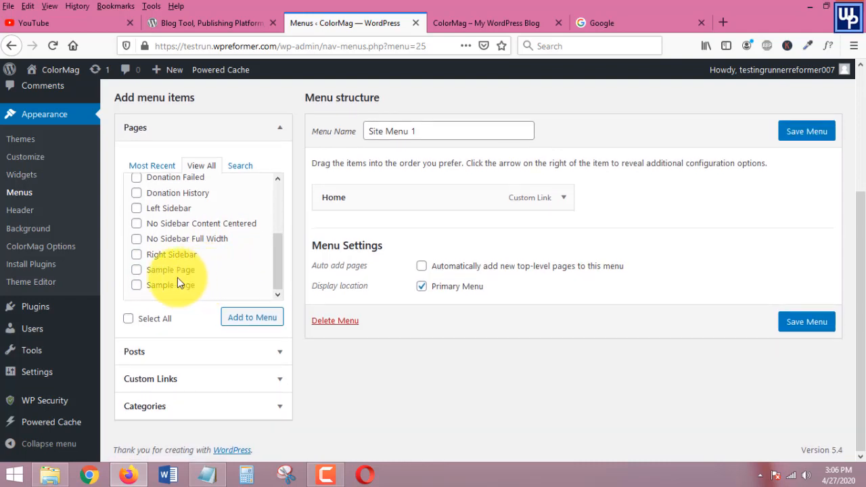
left_click(136, 270)
left_click(254, 320)
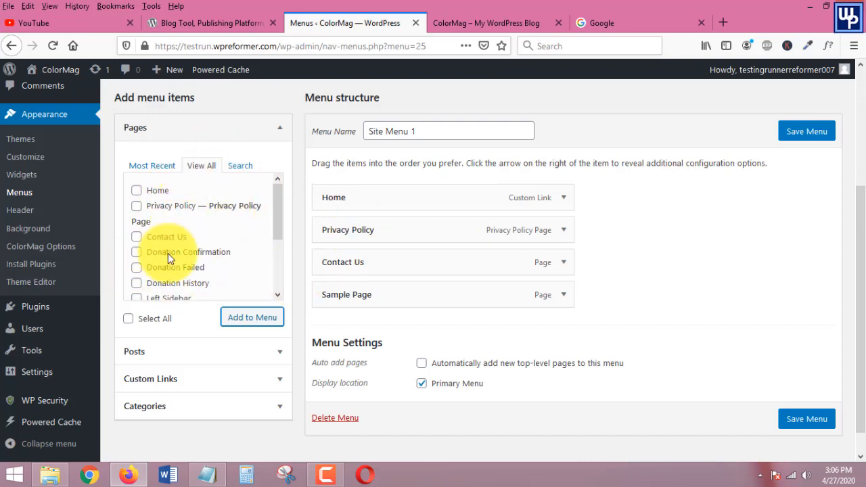
Open the editor for a new page in a separate browser tab and place that tab before the Menus tab.
scroll(203, 236, "up", 5)
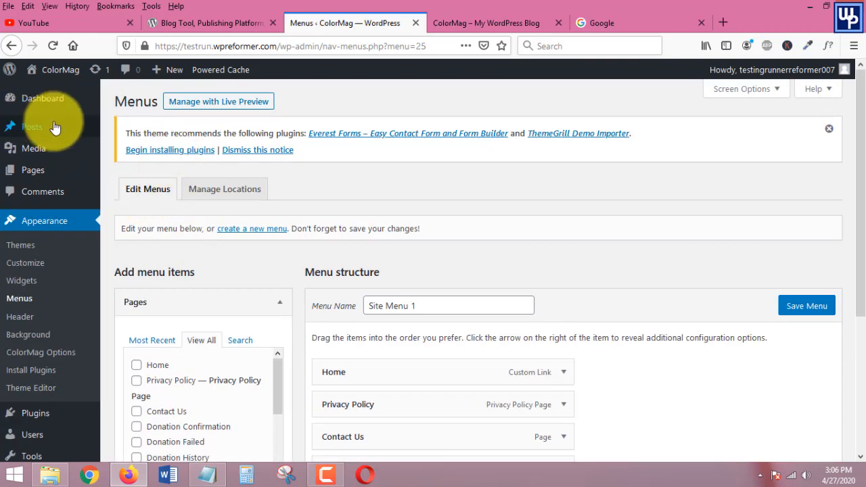
mouse_move(32, 173)
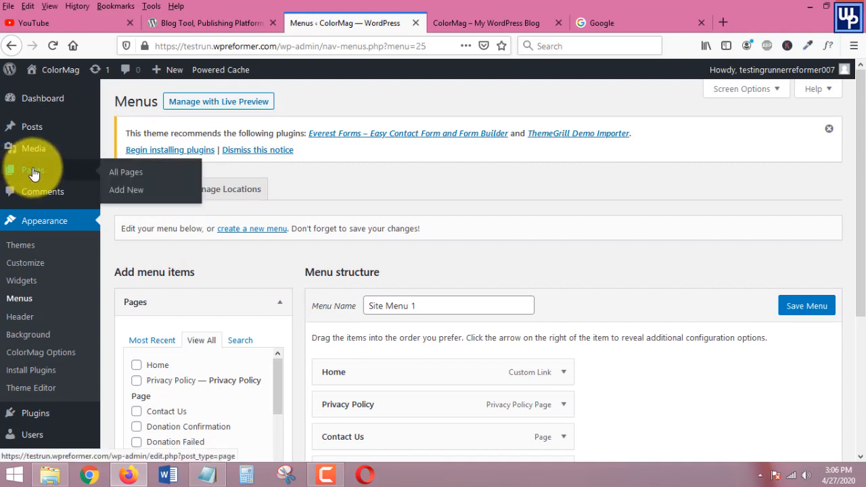
middle_click(115, 195)
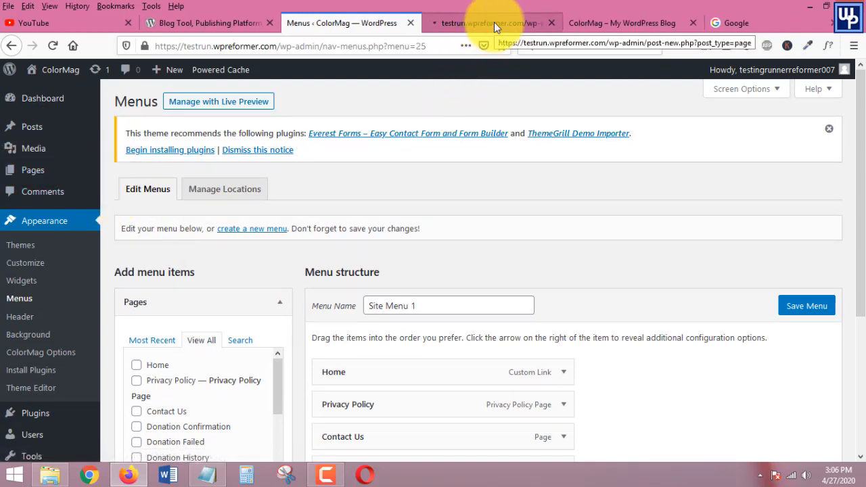
left_click_drag(494, 21, 366, 28)
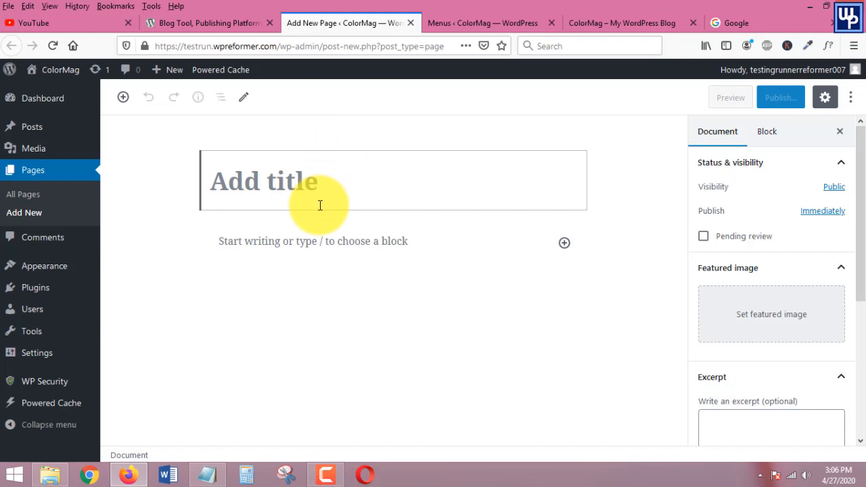
Title the new page Terms And Conditions and publish it without body content.
type("Terms And Conditions")
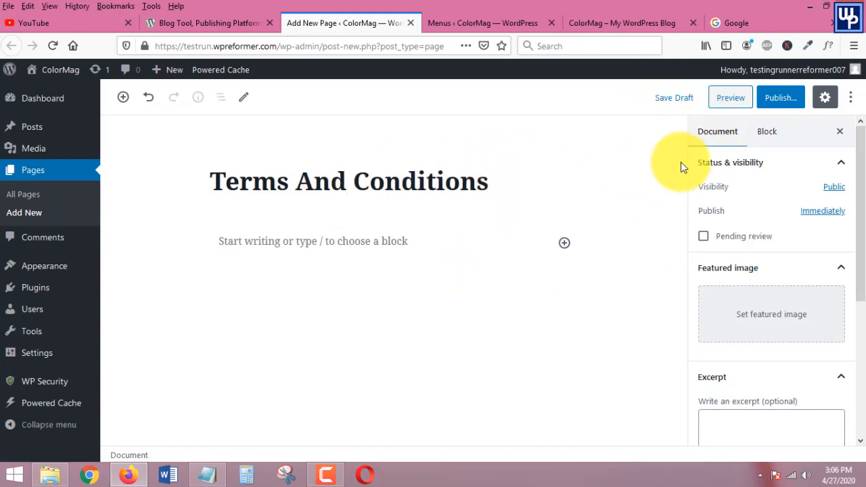
left_click(251, 250)
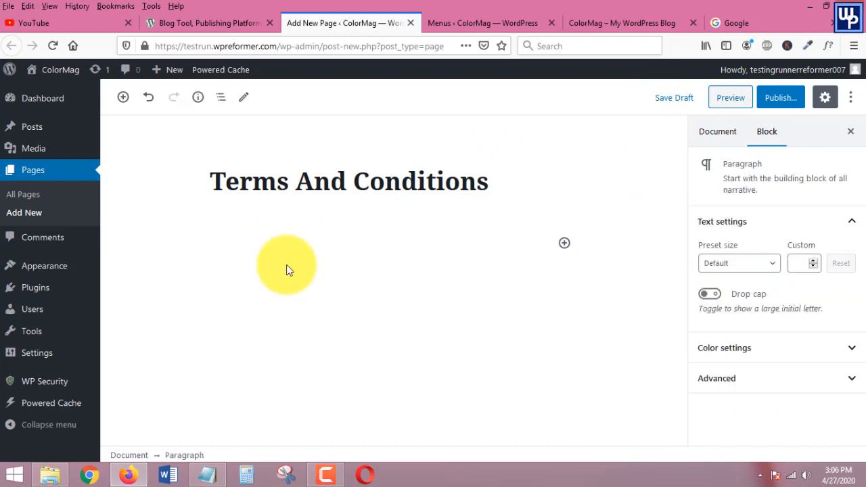
left_click(782, 100)
left_click(773, 101)
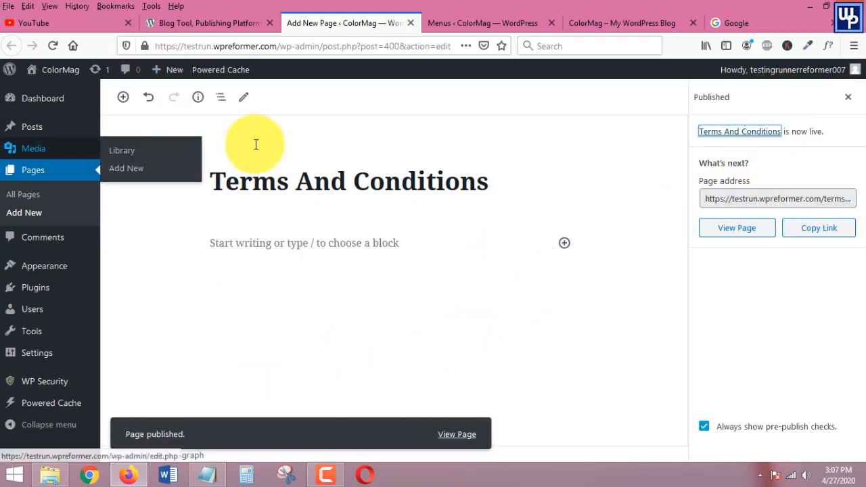
Return to the Menus page and reload it without keeping unsaved changes, to refresh the list of available pages.
left_click(464, 23)
scroll(656, 284, "down", 3)
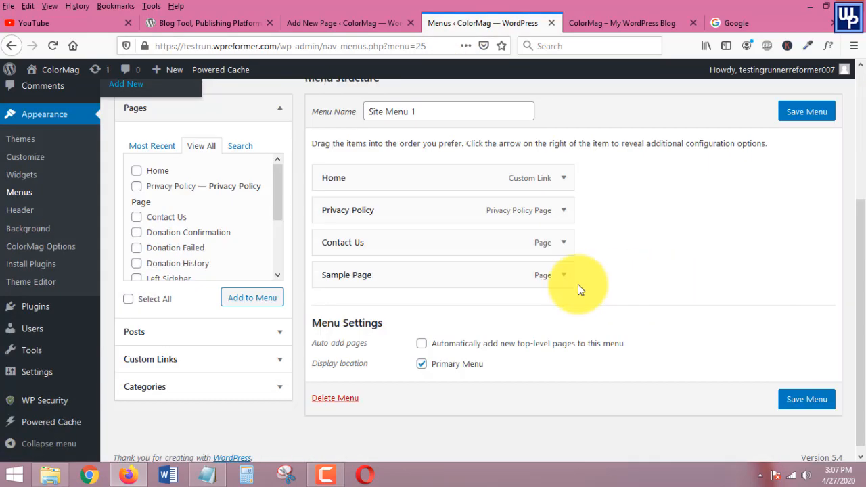
left_click(314, 31)
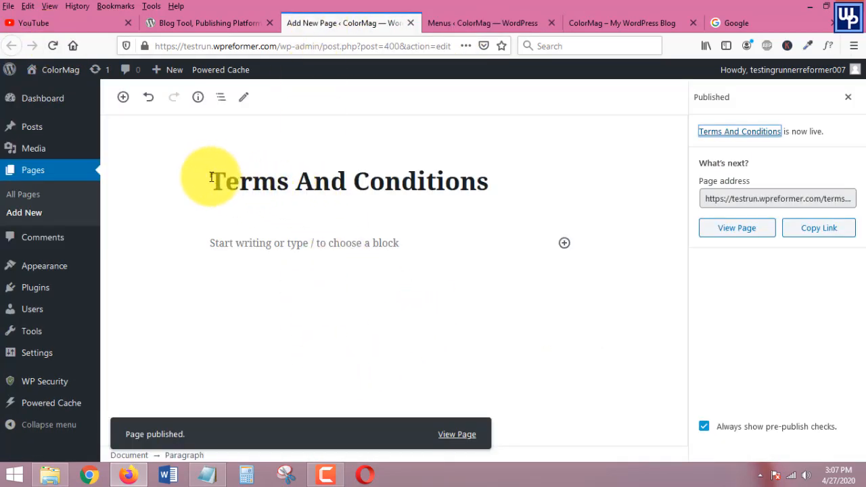
left_click_drag(210, 177, 534, 186)
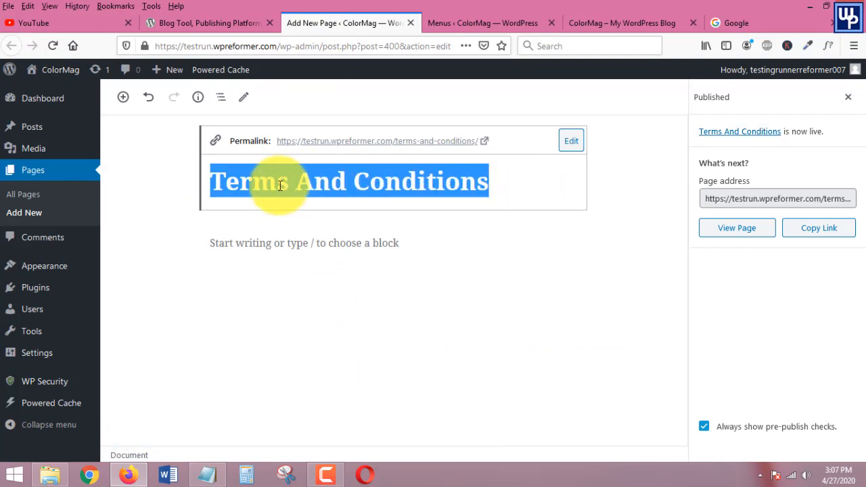
left_click(481, 24)
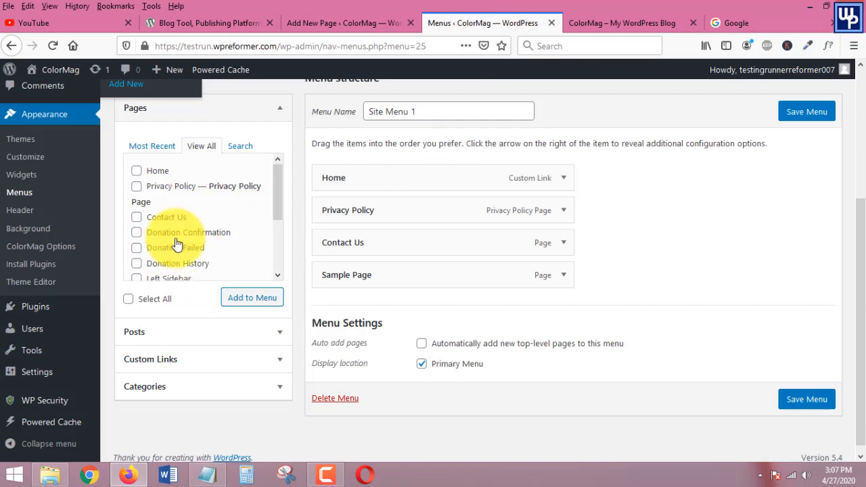
scroll(186, 215, "up", 3)
scroll(224, 279, "down", 2)
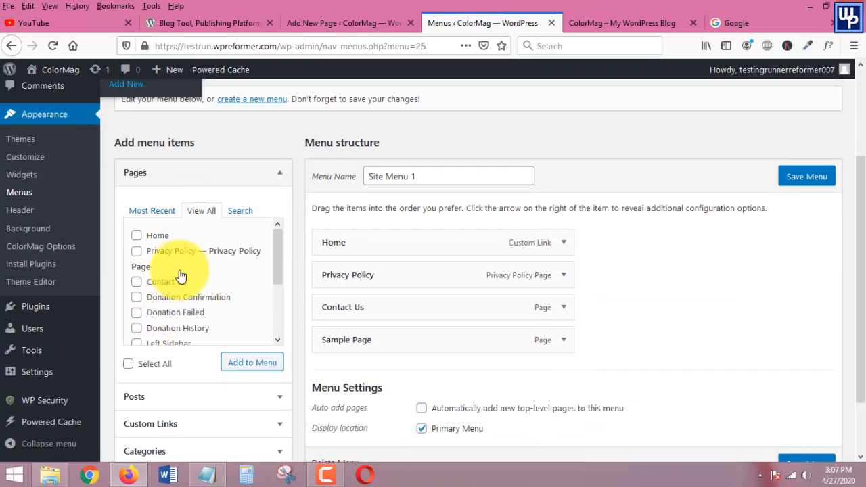
left_click(53, 45)
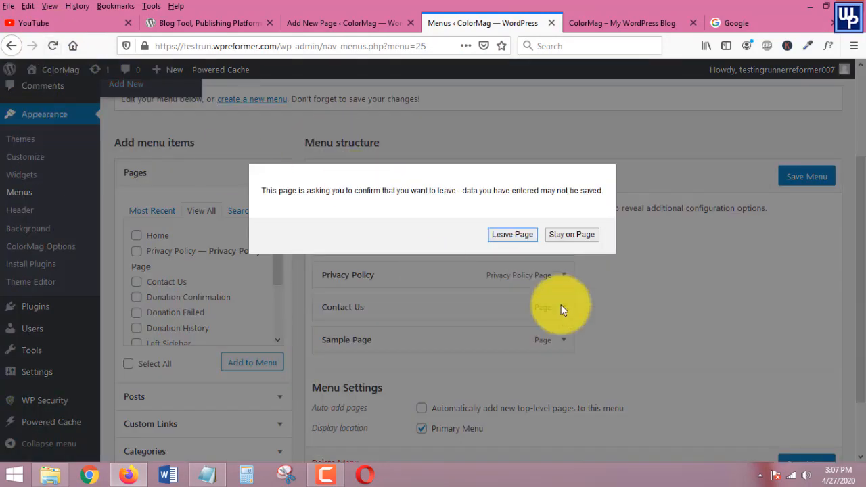
left_click(512, 234)
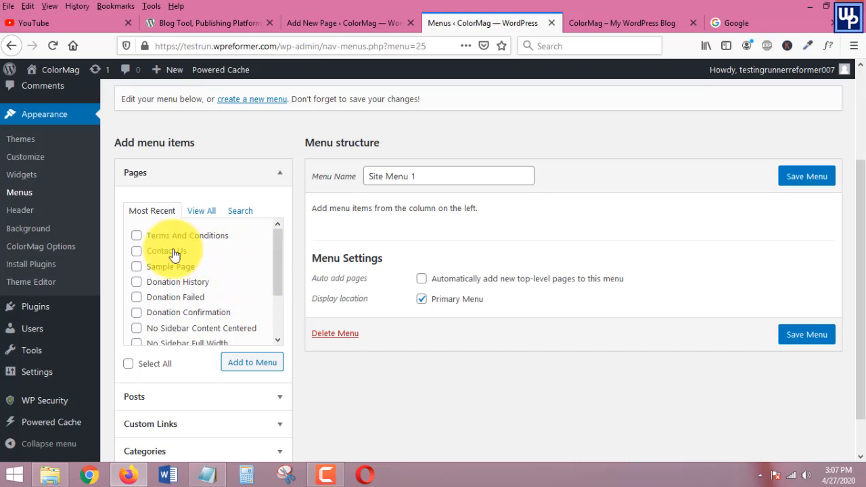
left_click(137, 237)
left_click(136, 252)
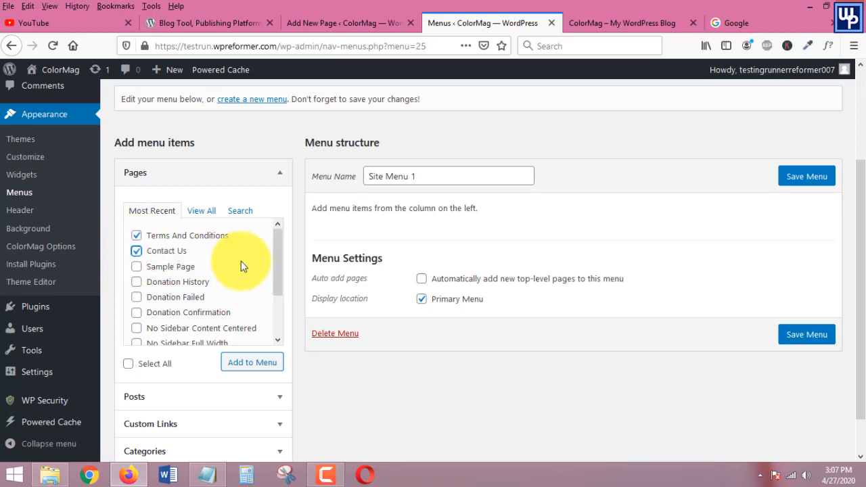
scroll(242, 271, "down", 4)
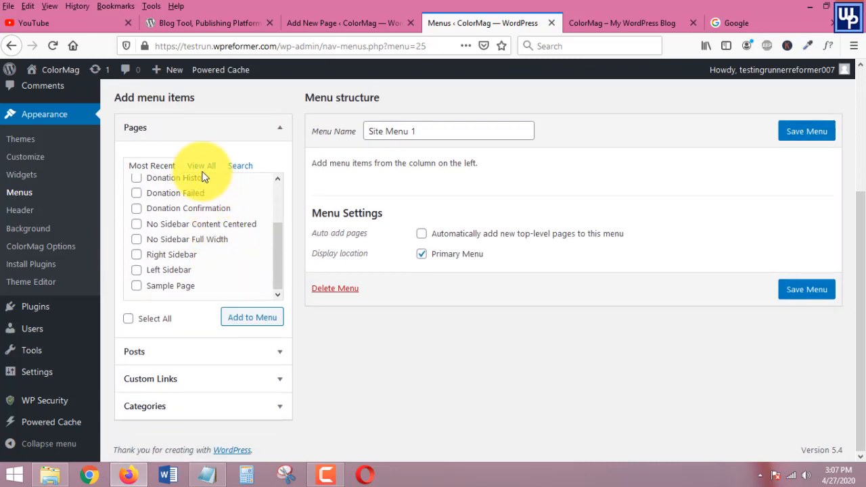
scroll(169, 277, "up", 1)
scroll(169, 277, "up", 5)
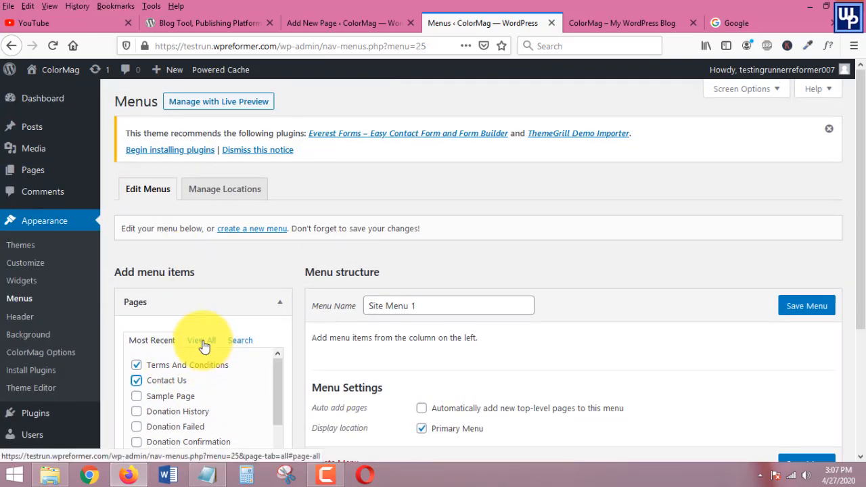
Add Home, Privacy Policy and the first Sample Page from the full list of pages to Site Menu 1.
left_click(203, 341)
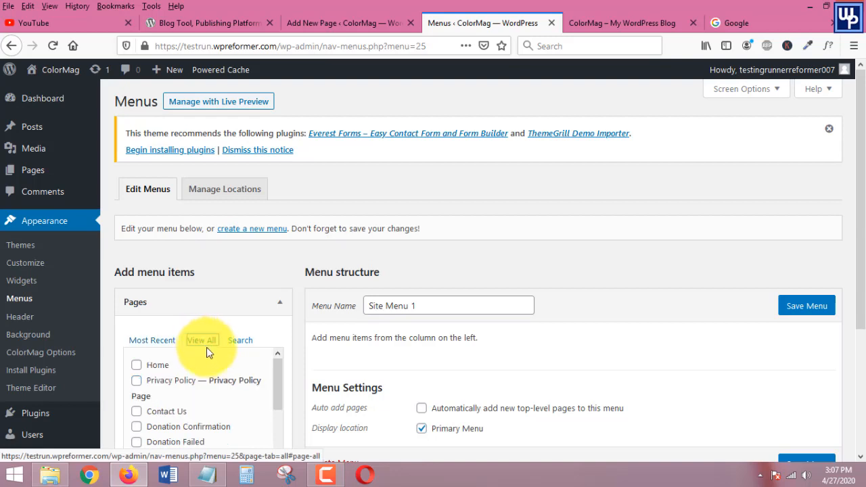
left_click(137, 367)
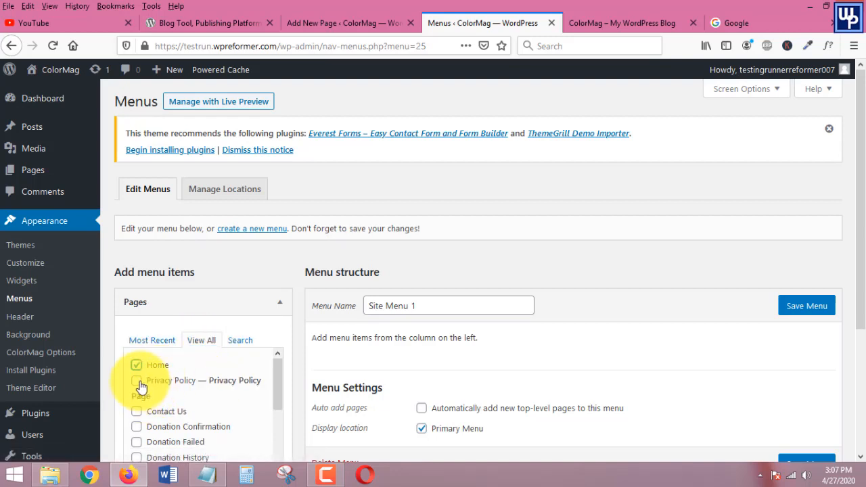
left_click(139, 383)
scroll(237, 385, "down", 2)
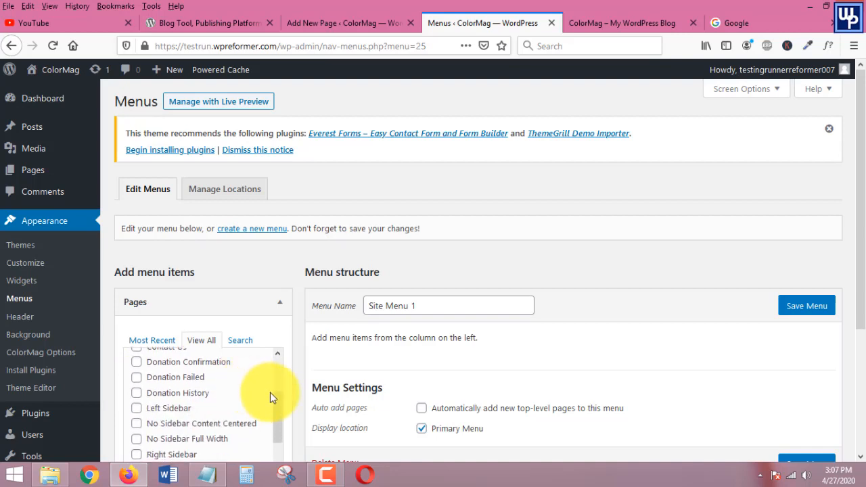
scroll(270, 397, "down", 2)
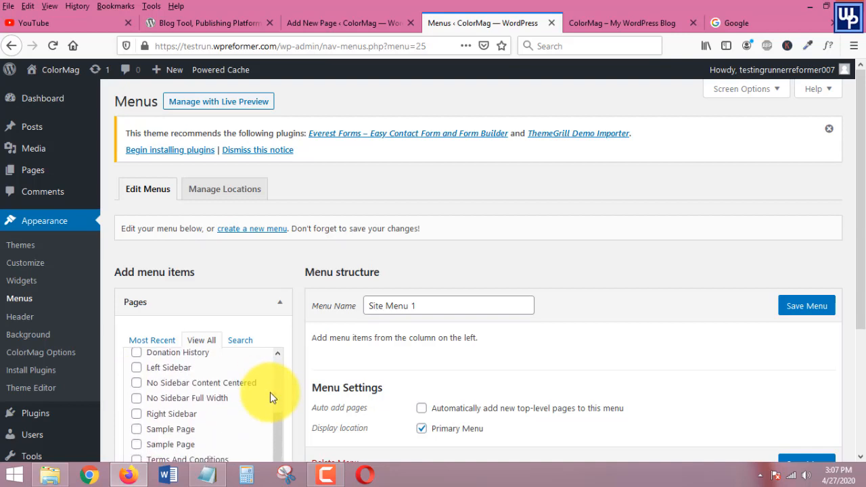
scroll(270, 393, "down", 2)
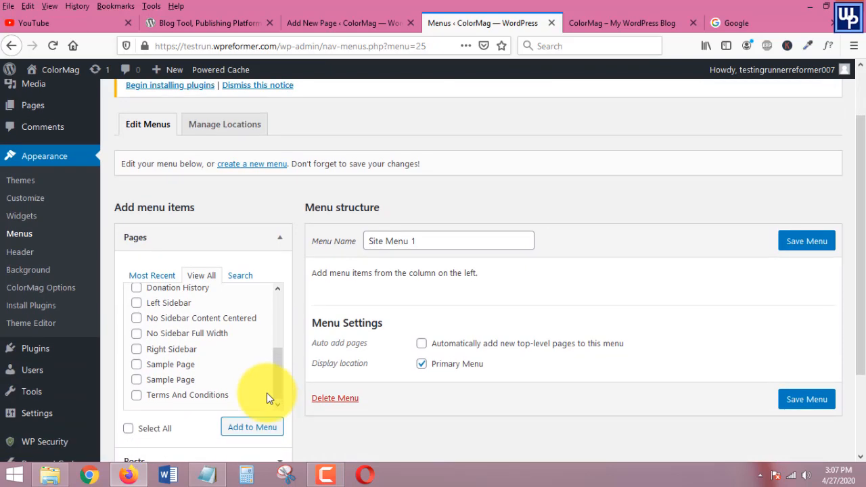
left_click(137, 365)
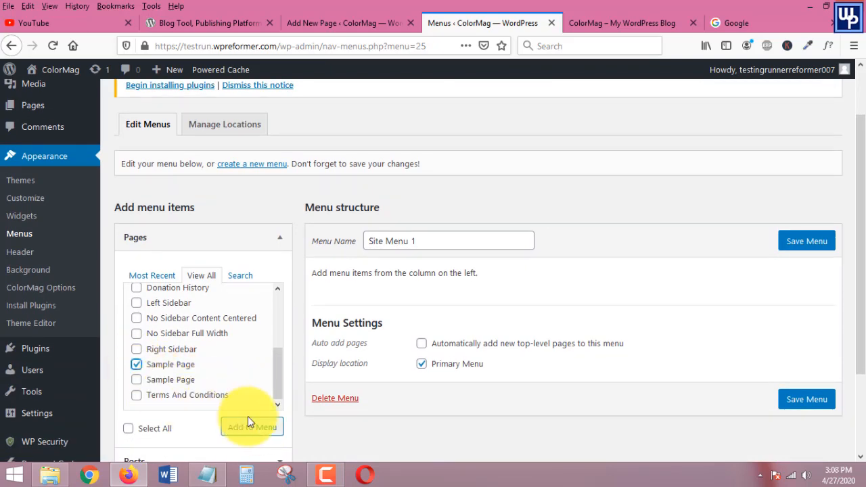
scroll(231, 382, "up", 4)
scroll(232, 383, "down", 7)
left_click(252, 325)
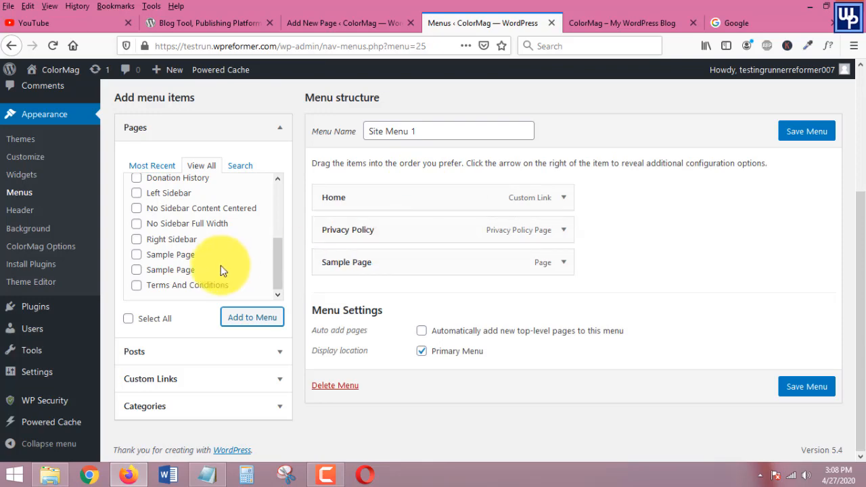
Add the Contact Us and Terms And Conditions pages from the full list of pages to Site Menu 1.
scroll(221, 265, "up", 6)
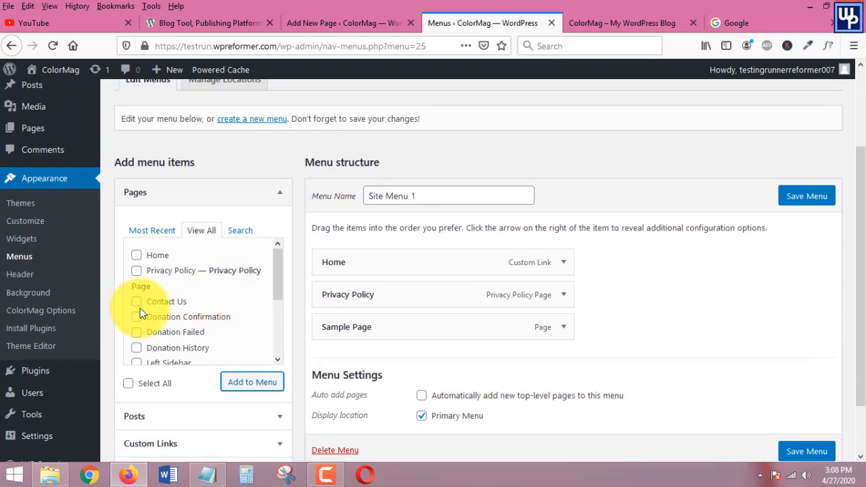
left_click(137, 303)
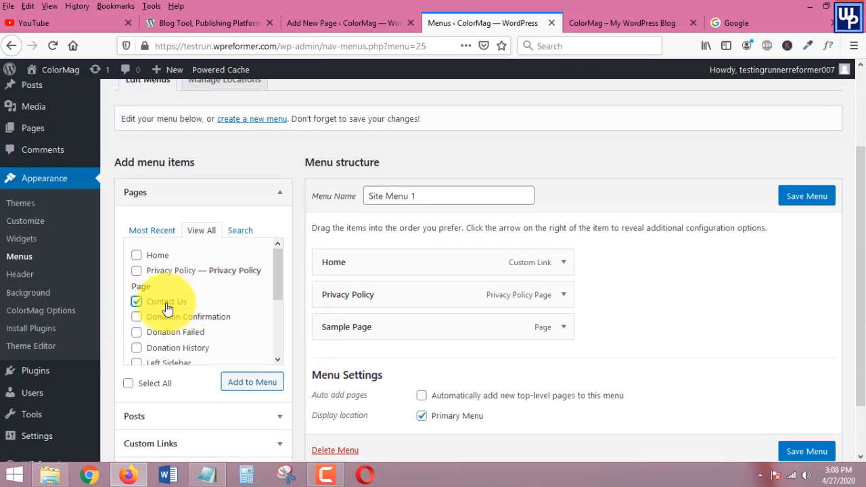
scroll(216, 332, "down", 3)
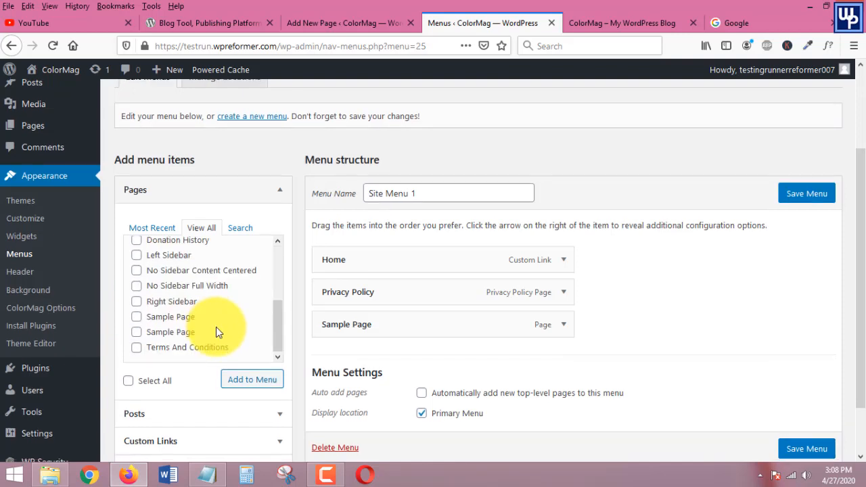
scroll(216, 327, "down", 2)
left_click(137, 285)
left_click(233, 318)
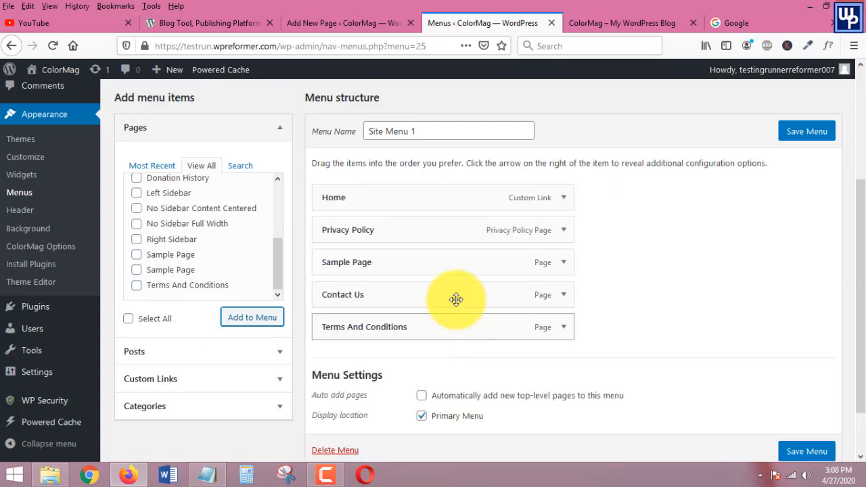
Review the items in Site Menu 1 and compare them with the navigation bar on the ColorMag front page.
scroll(575, 237, "down", 2)
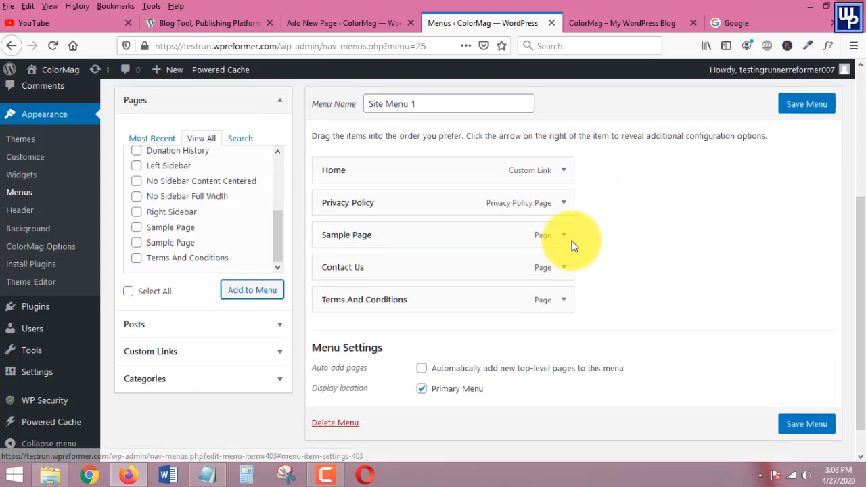
scroll(424, 155, "up", 2)
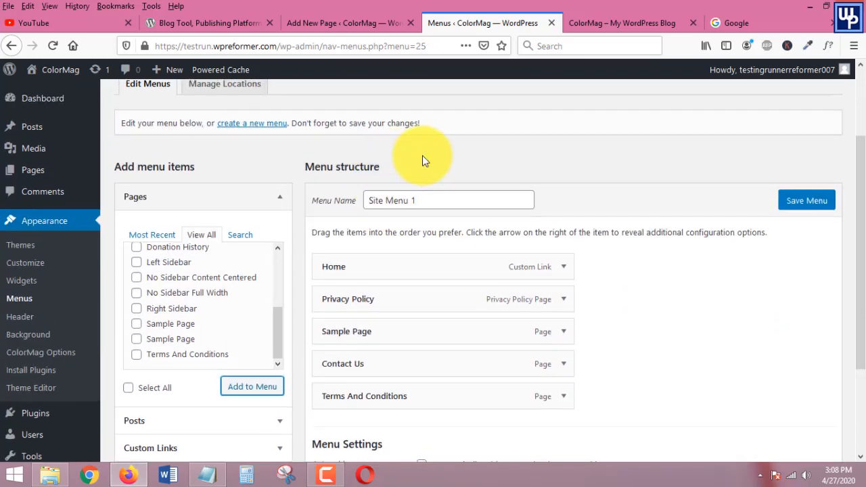
scroll(549, 214, "down", 2)
scroll(537, 138, "up", 5)
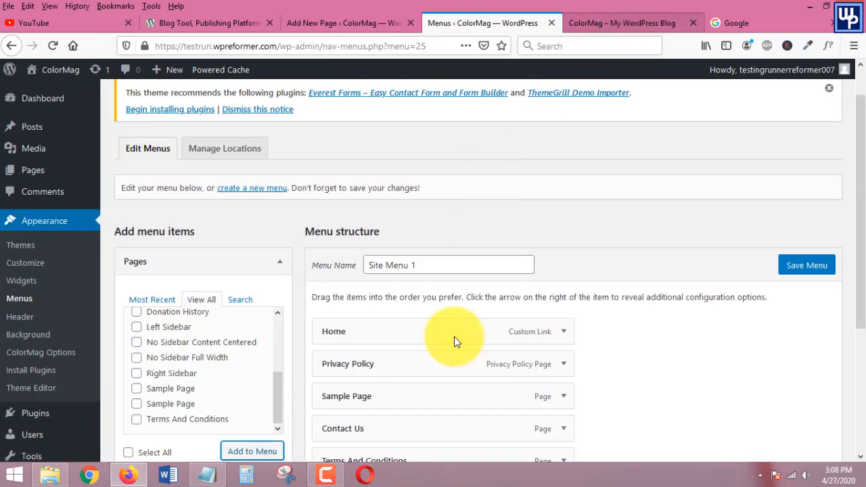
scroll(454, 336, "down", 4)
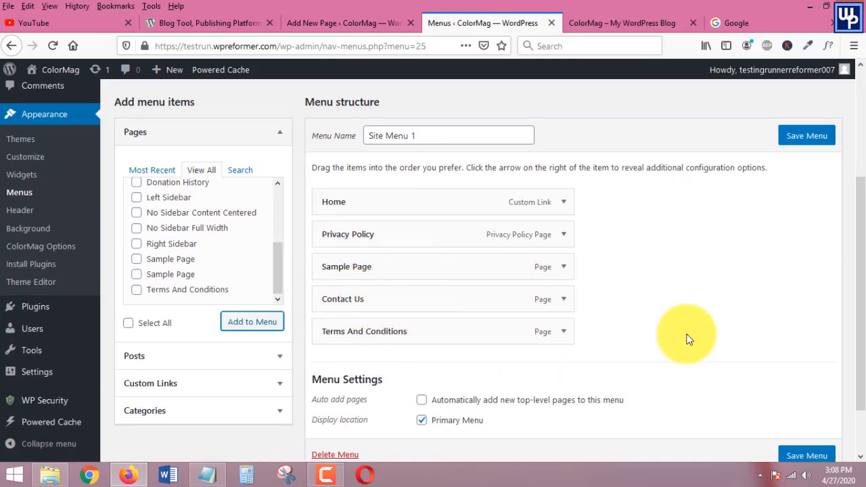
left_click(661, 23)
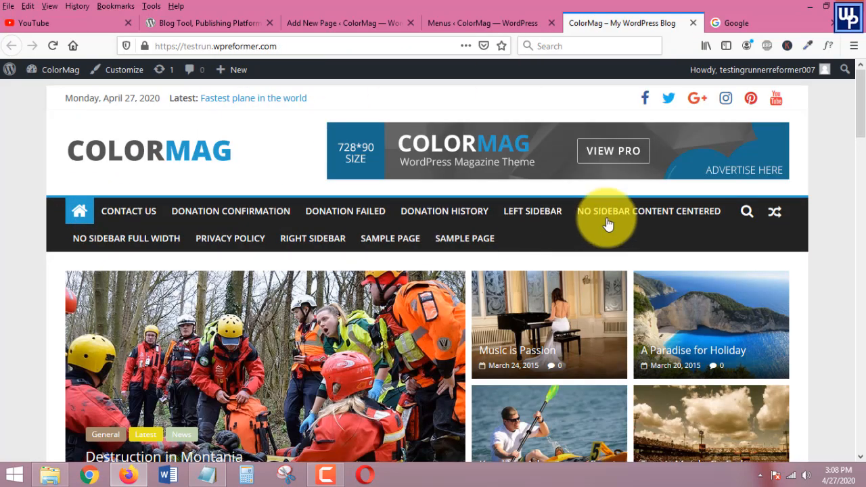
Save Site Menu 1 and go back to the ColorMag front page.
left_click(468, 21)
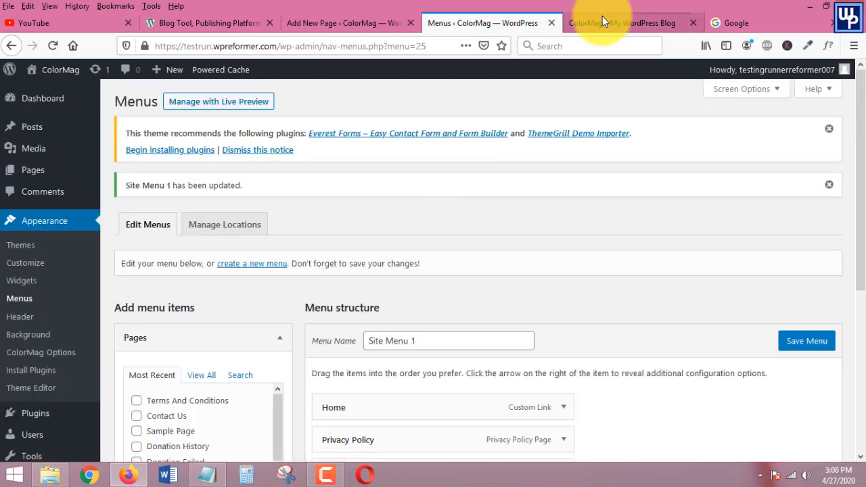
left_click(602, 17)
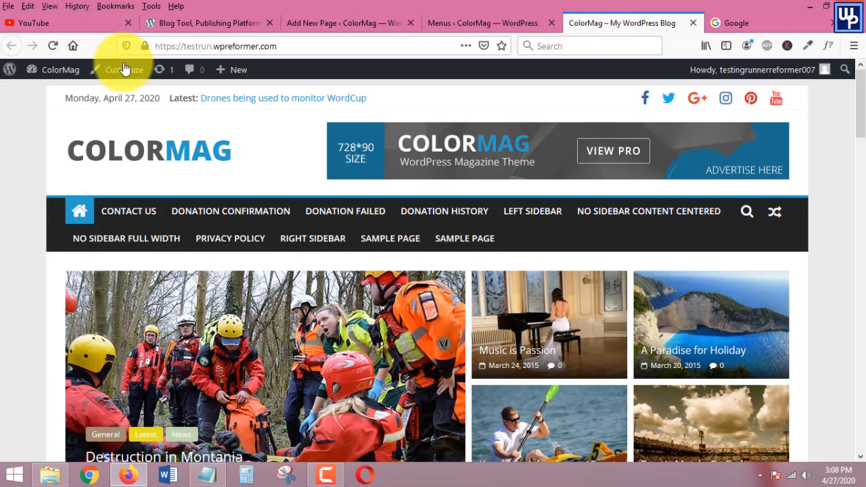
Reload the ColorMag front page, and save Site Menu 1 with Sample Page moved directly above Privacy Policy.
left_click(53, 46)
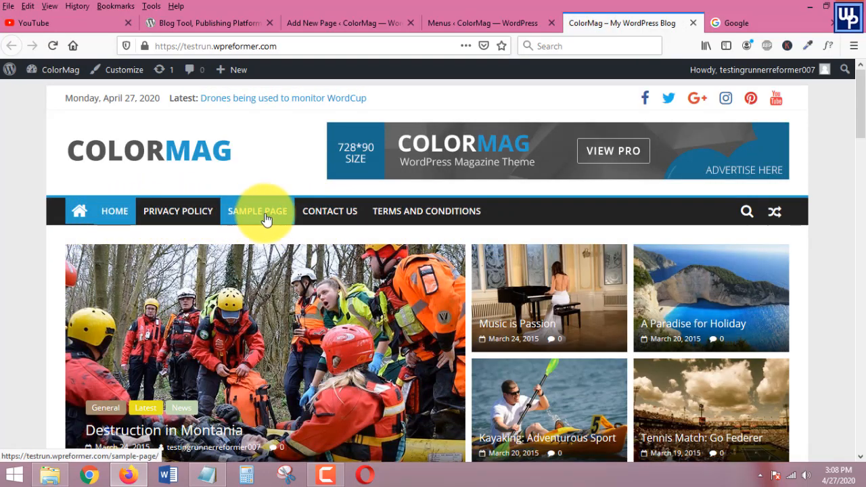
left_click(482, 24)
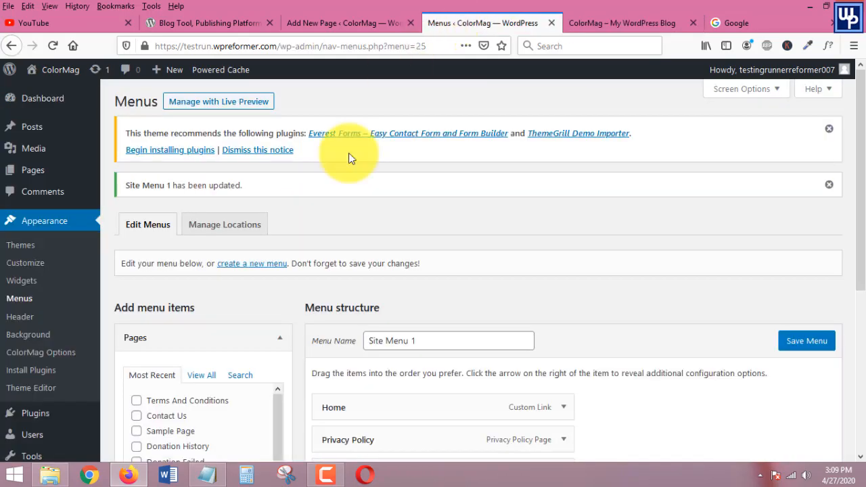
scroll(544, 379, "down", 2)
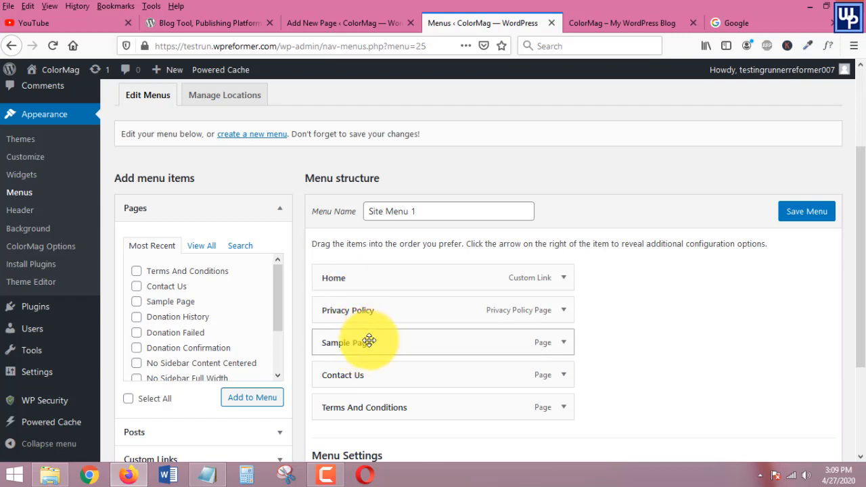
left_click_drag(366, 328, 364, 306)
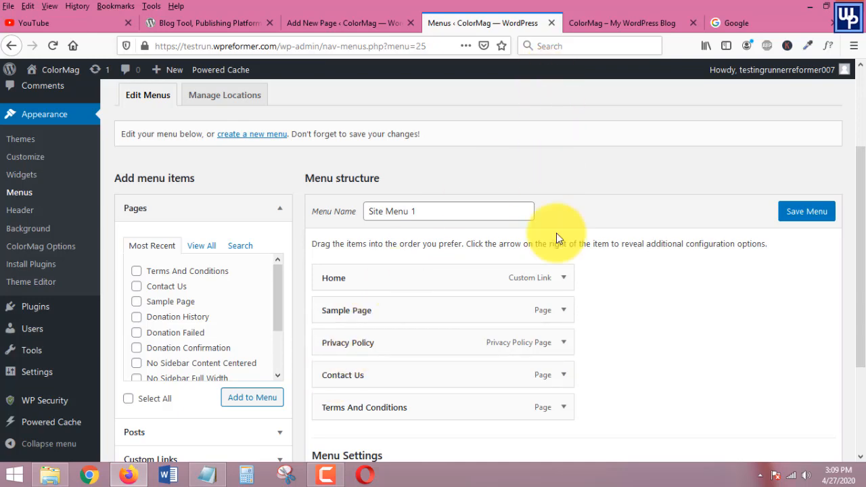
scroll(556, 233, "down", 3)
left_click(810, 392)
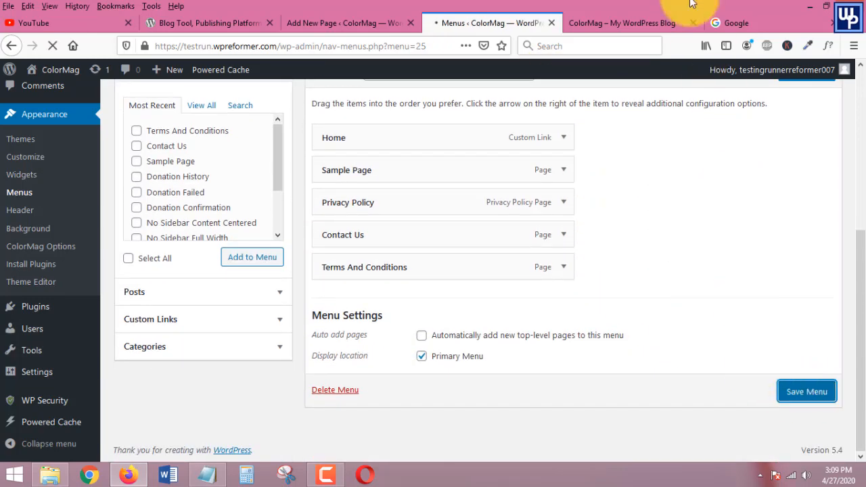
Reload the ColorMag front page and compare its navigation bar with the item order in Site Menu 1.
left_click(604, 23)
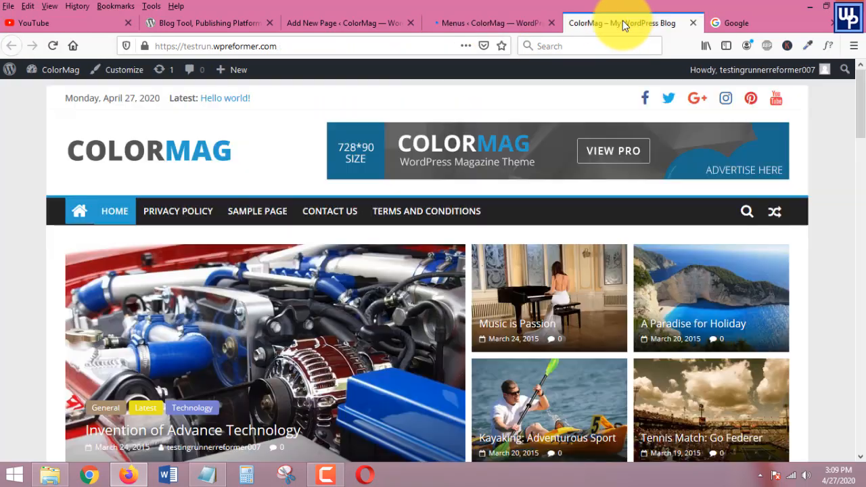
left_click(51, 47)
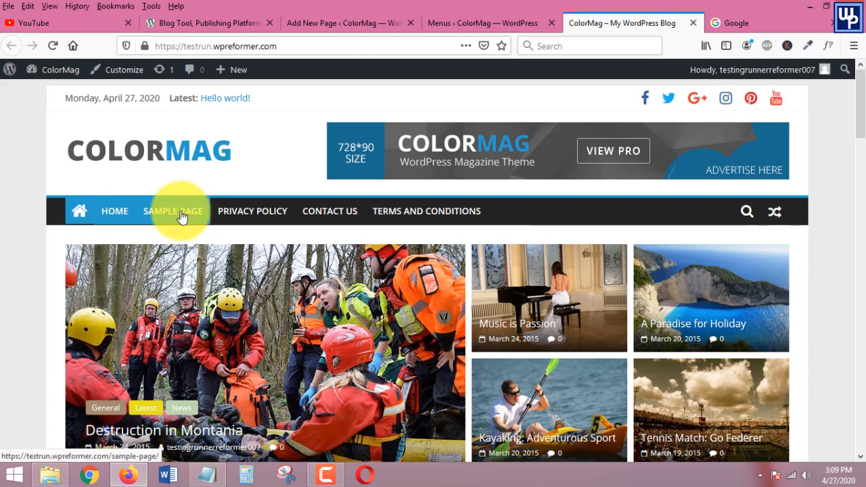
left_click(473, 18)
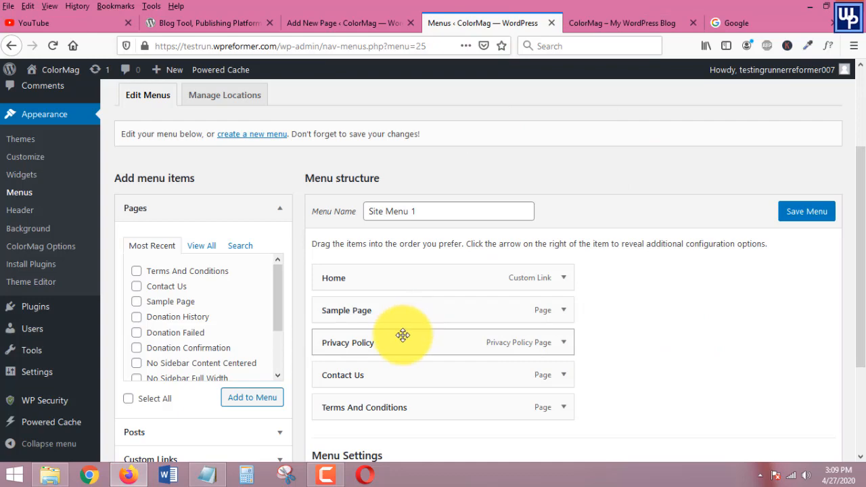
left_click(622, 23)
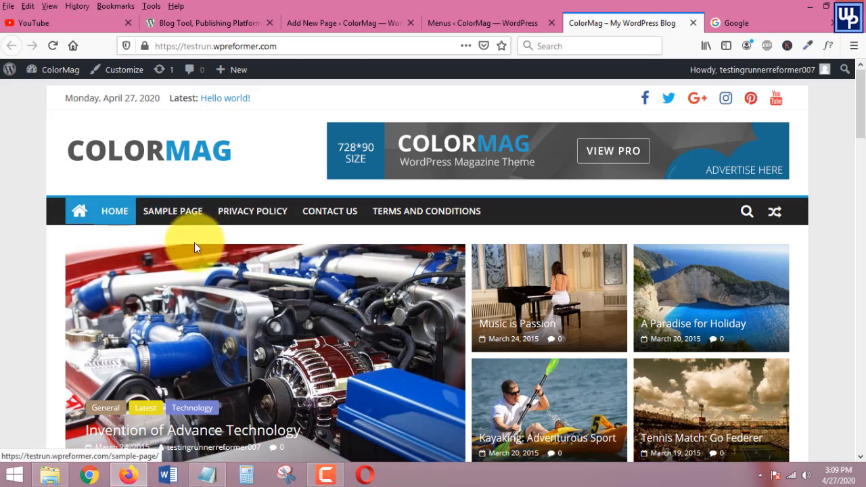
Add the Donation History and Donation Failed pages to Site Menu 1 and nest both as sub items under Sample Page.
left_click(470, 21)
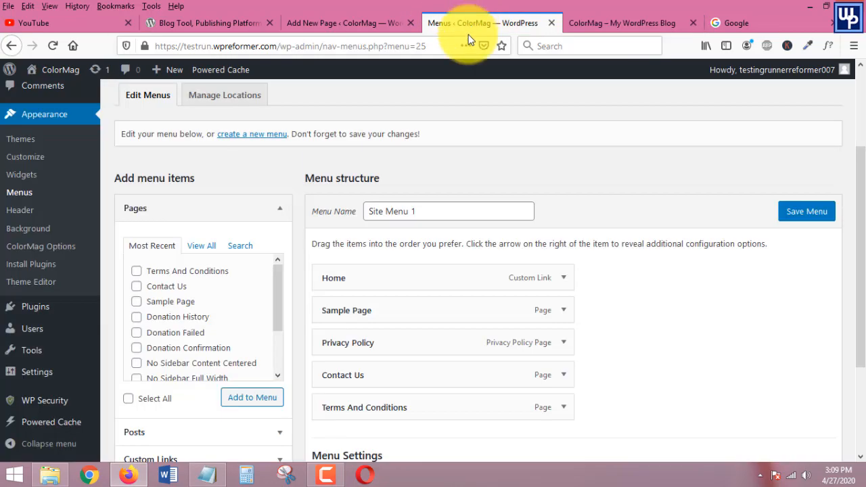
left_click(137, 334)
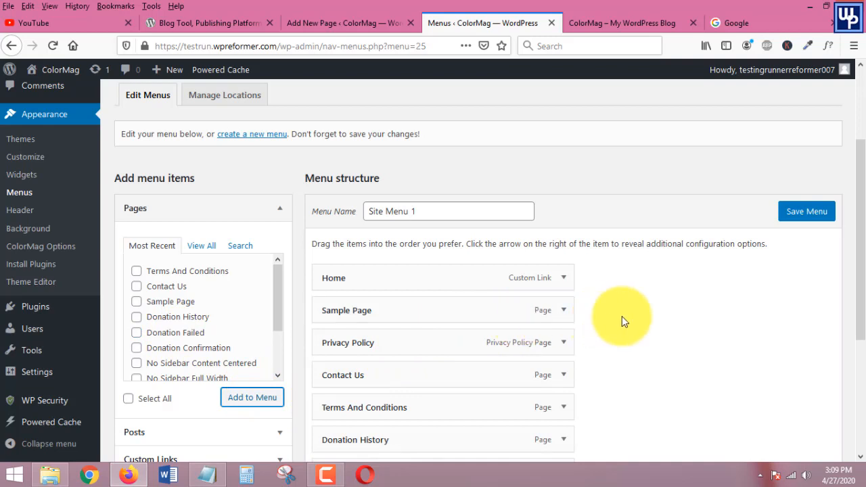
scroll(660, 309, "down", 3)
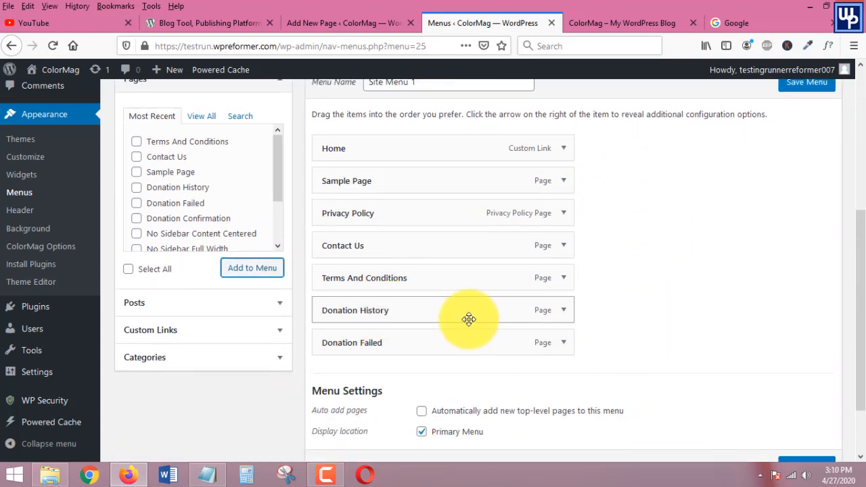
left_click_drag(394, 309, 420, 206)
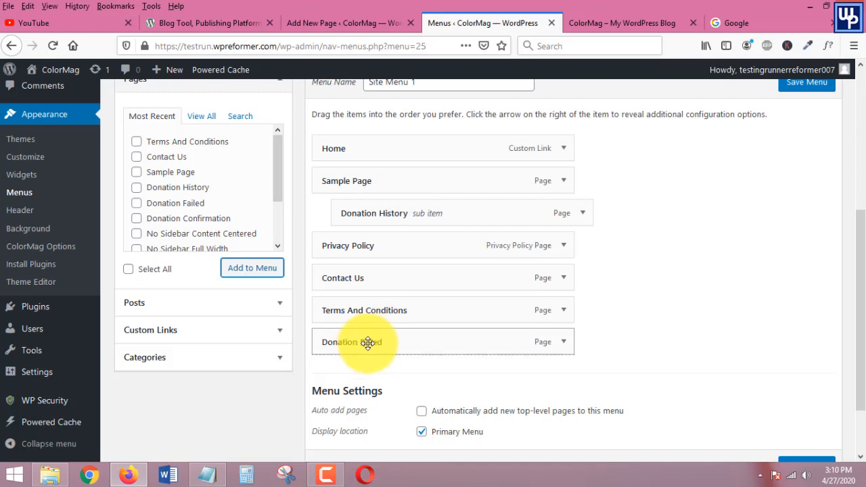
left_click_drag(368, 343, 392, 256)
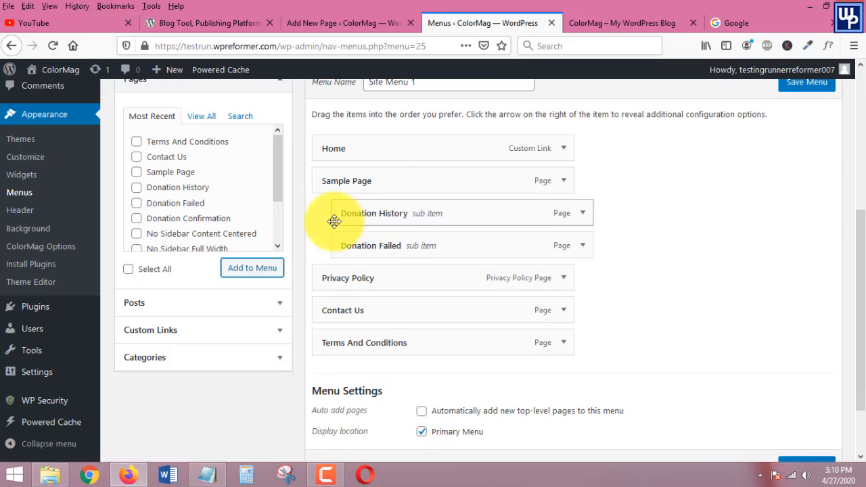
Add the Right Sidebar page to Site Menu 1 and nest it under Sample Page, below Donation Failed.
scroll(274, 203, "down", 1)
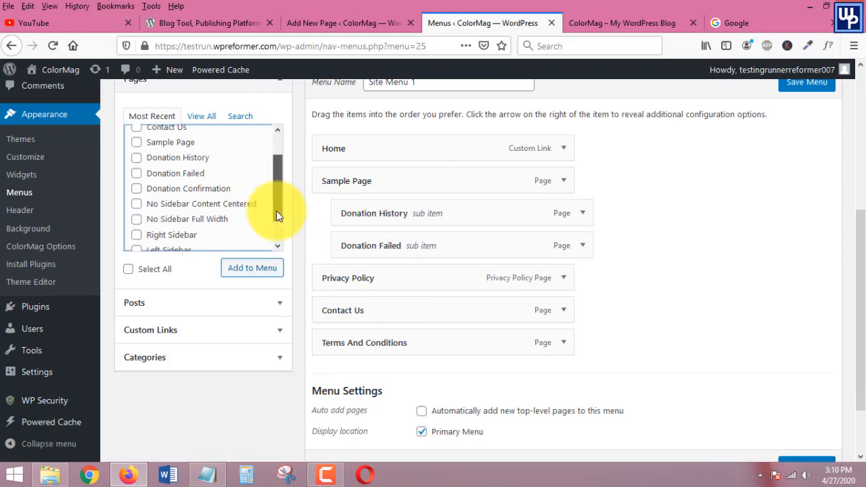
scroll(276, 211, "down", 1)
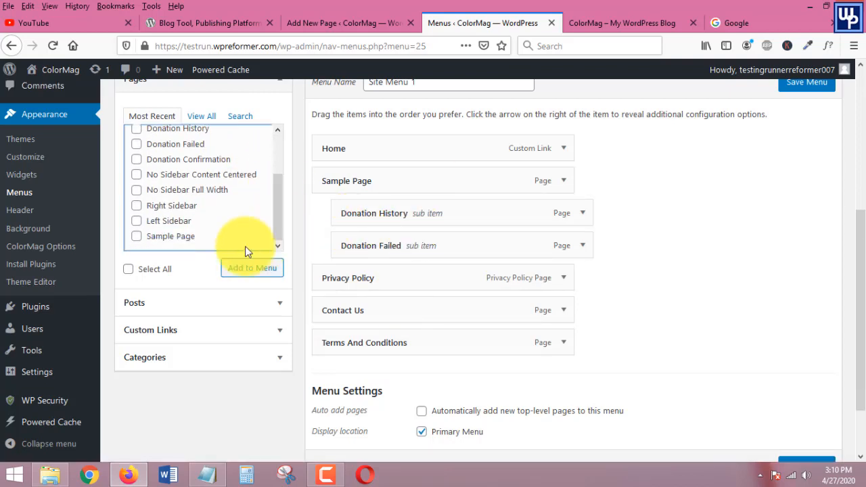
left_click(137, 212)
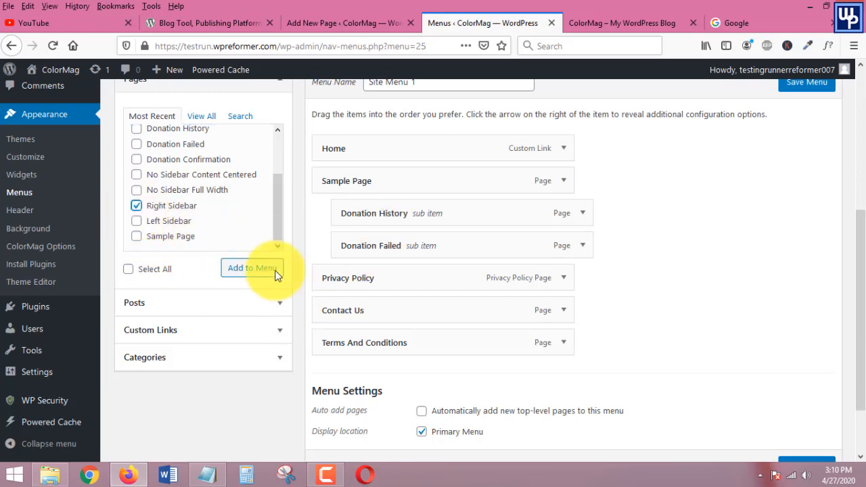
left_click(272, 270)
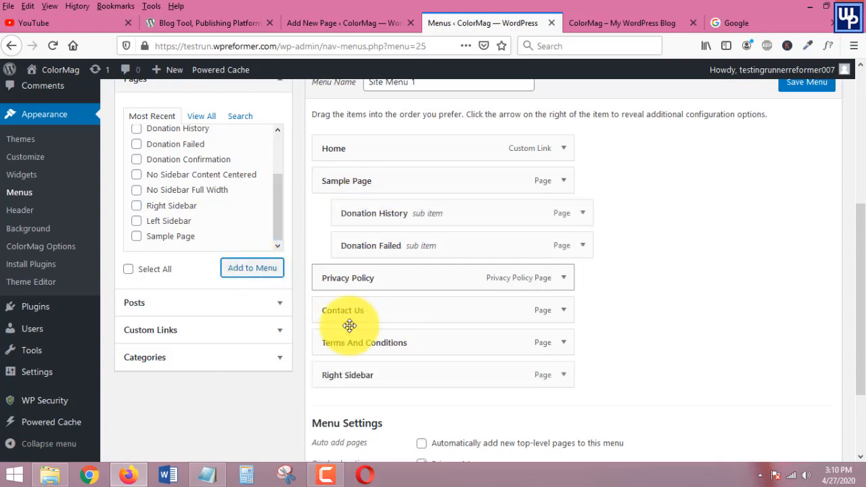
left_click_drag(359, 376, 390, 290)
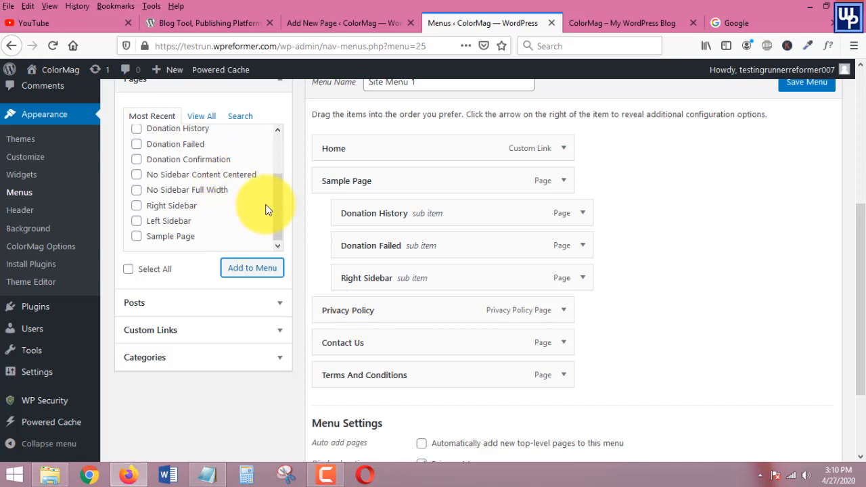
Add the No Sidebar Content Centered and No Sidebar Full Width pages to Site Menu 1 and nest both under Privacy Policy.
left_click_drag(280, 209, 284, 153)
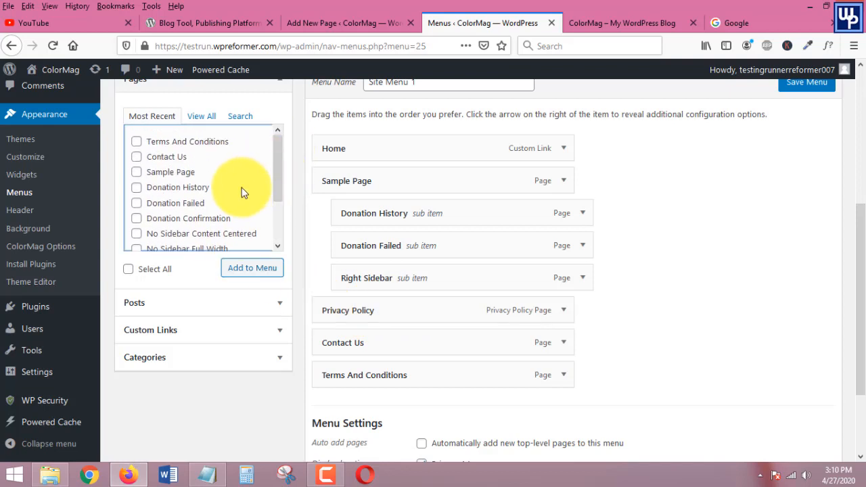
scroll(199, 211, "down", 2)
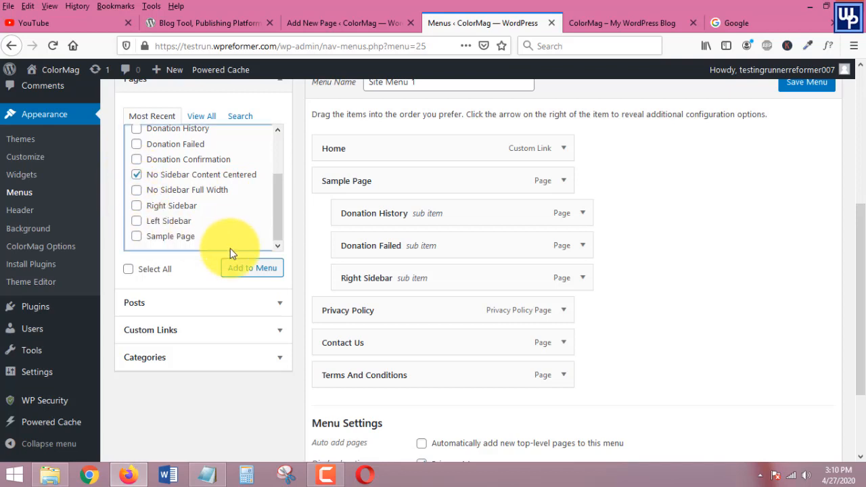
left_click(136, 190)
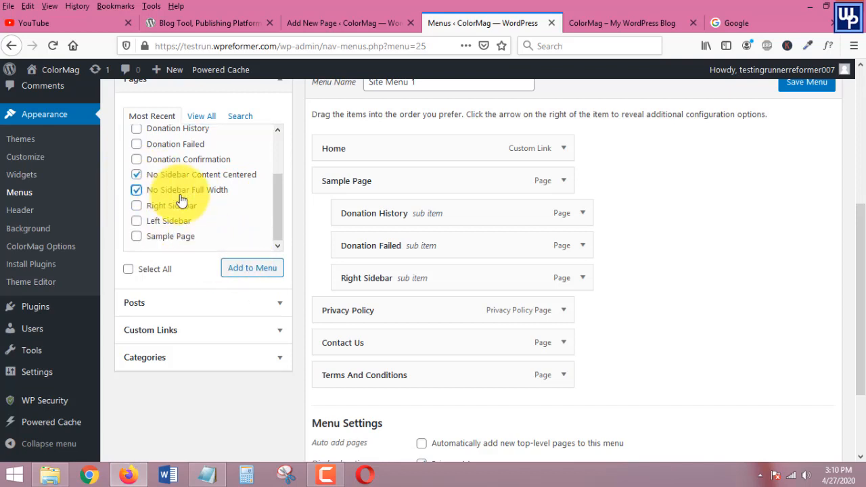
left_click(233, 269)
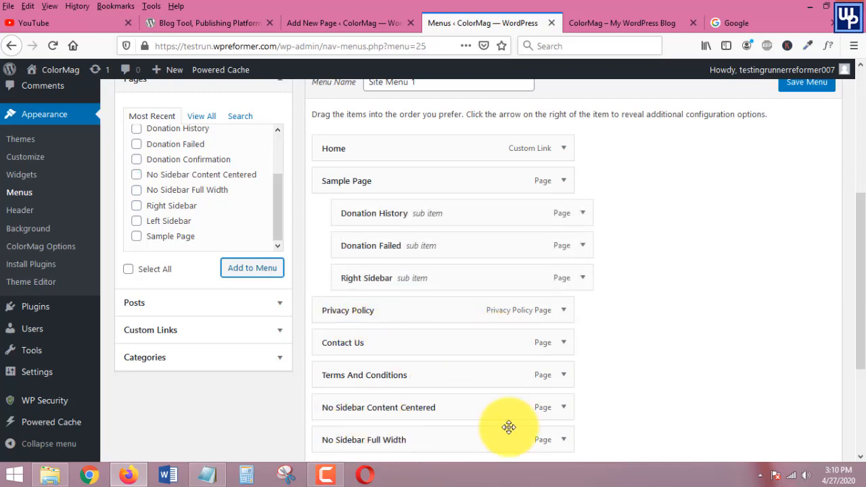
scroll(509, 427, "down", 2)
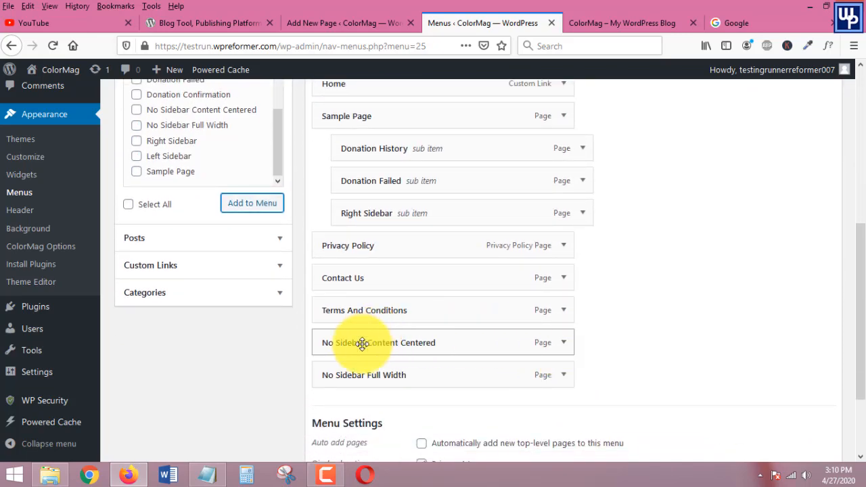
left_click_drag(389, 345, 409, 278)
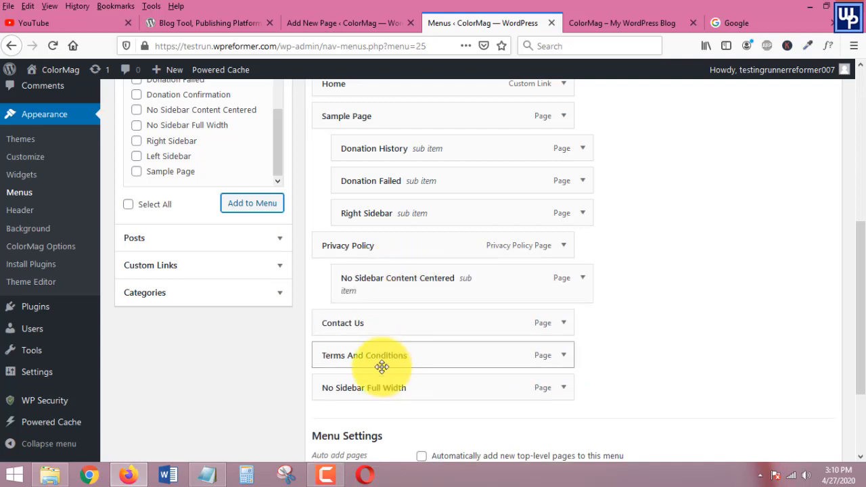
left_click_drag(359, 388, 394, 330)
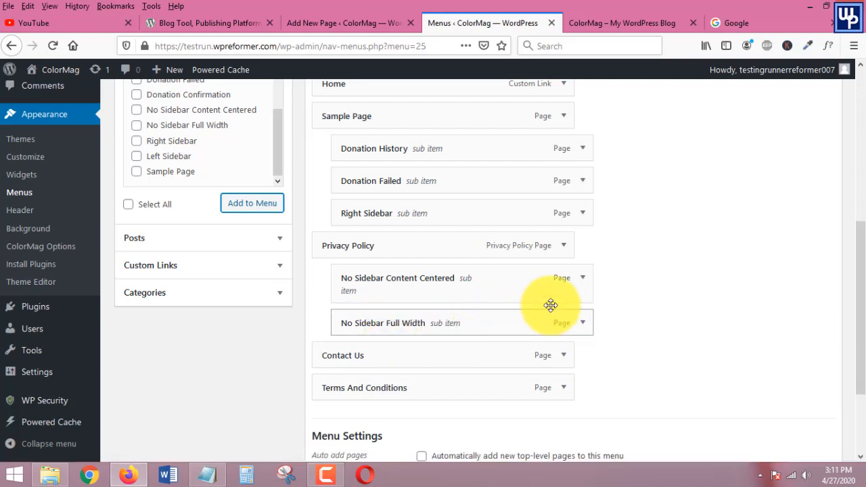
Save Site Menu 1 with its sub items and check the Sample Page dropdown on the reloaded ColorMag front page.
scroll(615, 274, "down", 3)
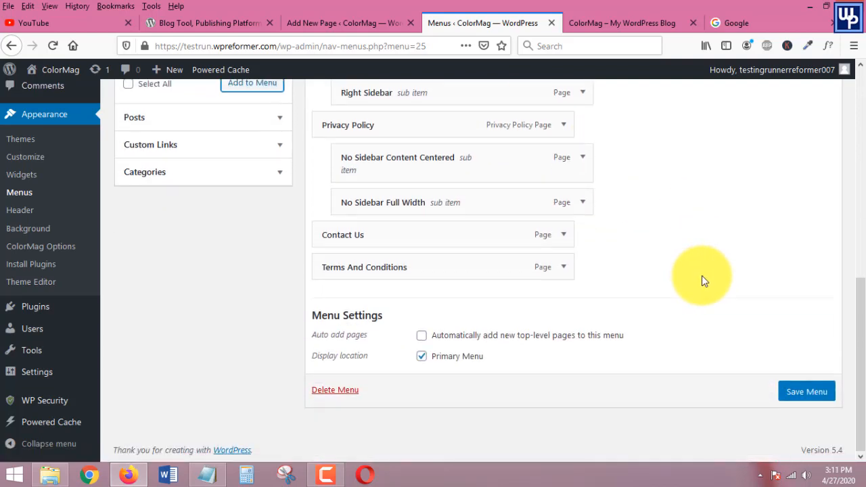
left_click(806, 392)
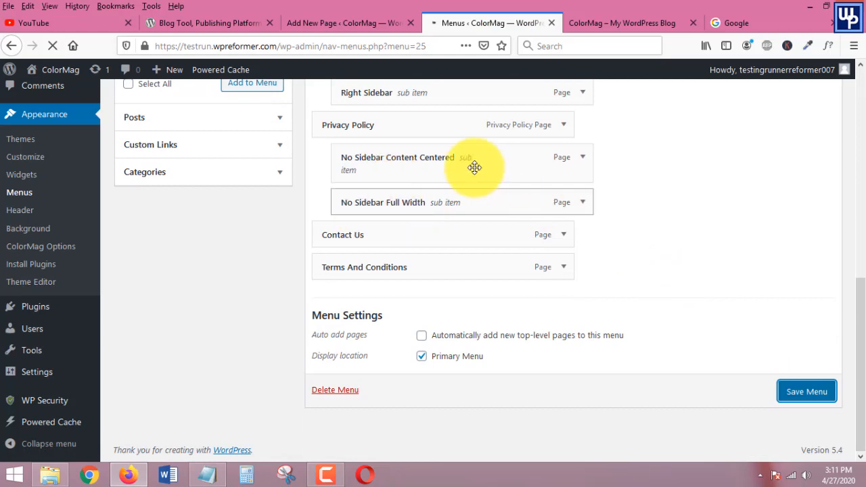
scroll(410, 377, "down", 3)
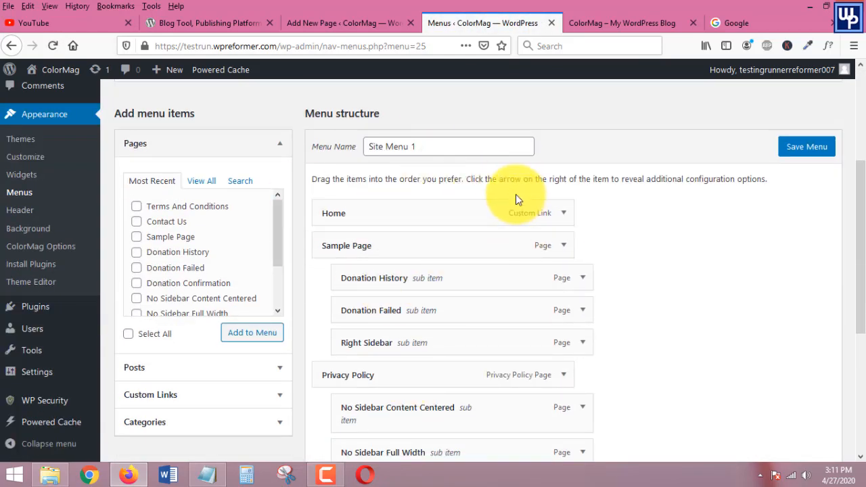
scroll(652, 256, "down", 4)
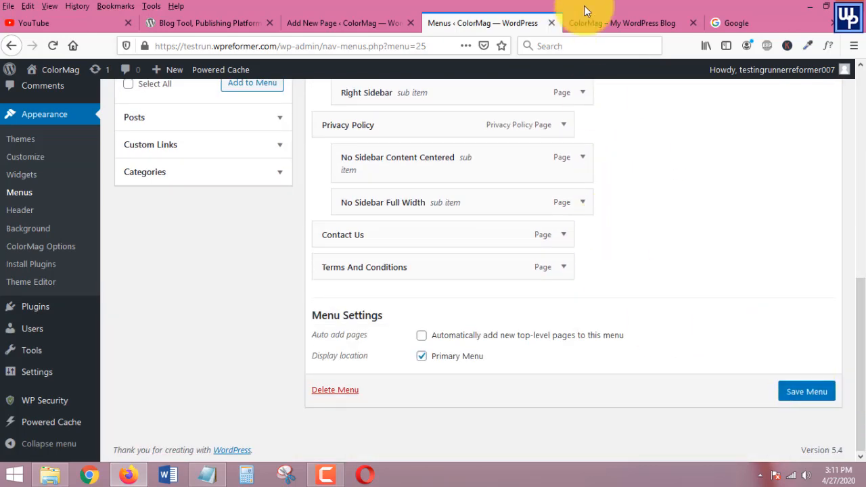
left_click(601, 22)
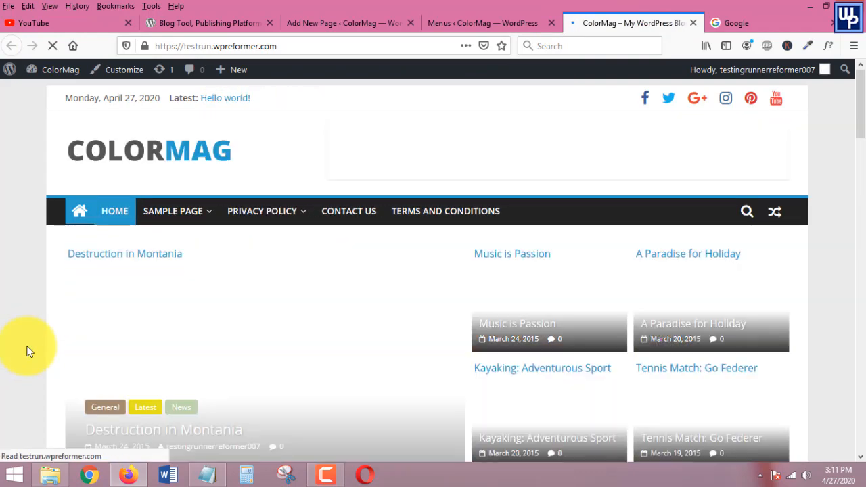
mouse_move(177, 211)
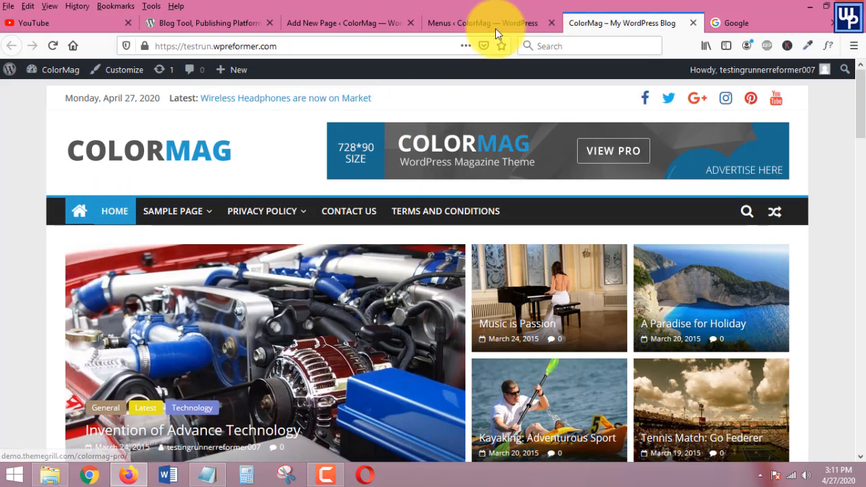
Compare the nested structure of Site Menu 1 with the dropdown menus on the ColorMag front page.
left_click(495, 29)
scroll(558, 270, "down", 3)
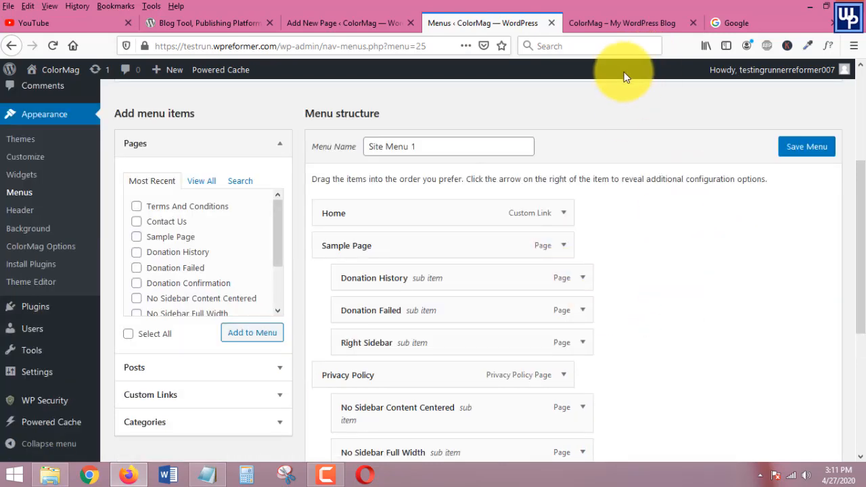
left_click(617, 17)
left_click(486, 23)
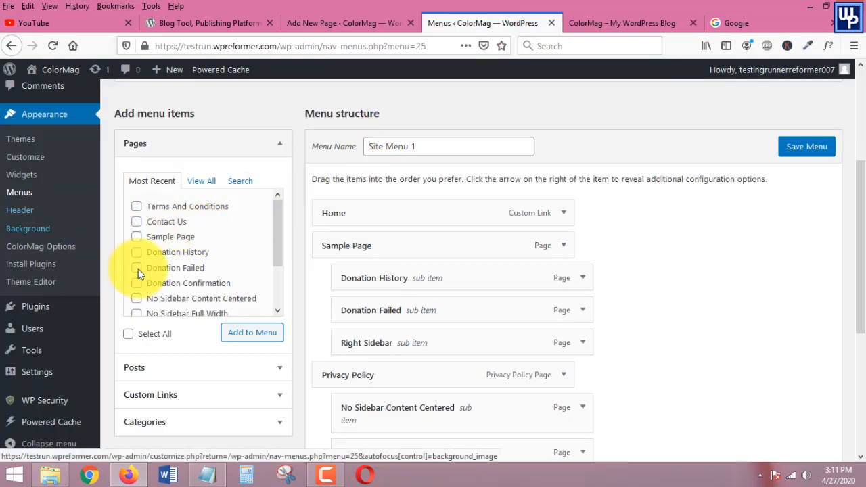
left_click(598, 28)
left_click(472, 24)
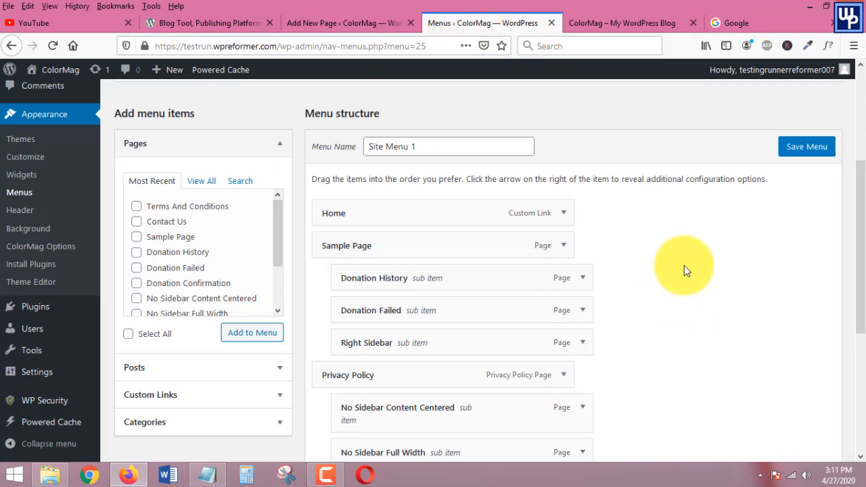
Remove the Home, Sample Page and Donation History items from Site Menu 1.
scroll(684, 266, "down", 3)
scroll(666, 206, "up", 7)
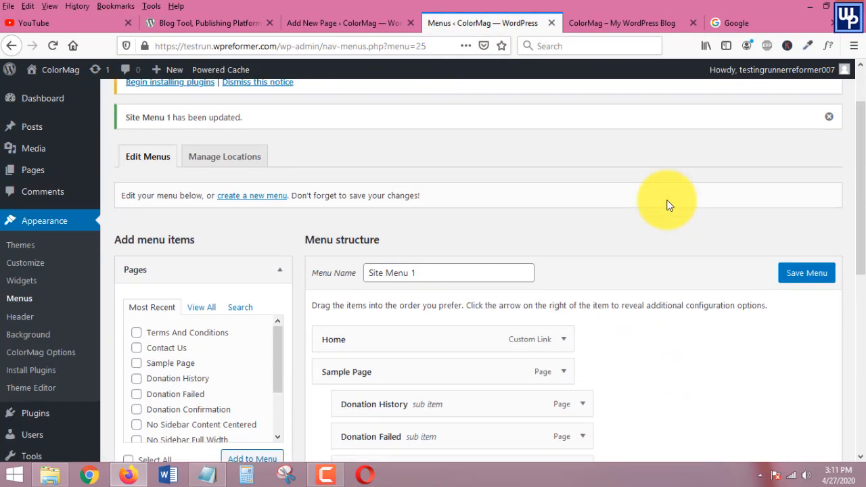
scroll(667, 284, "down", 8)
scroll(667, 286, "up", 5)
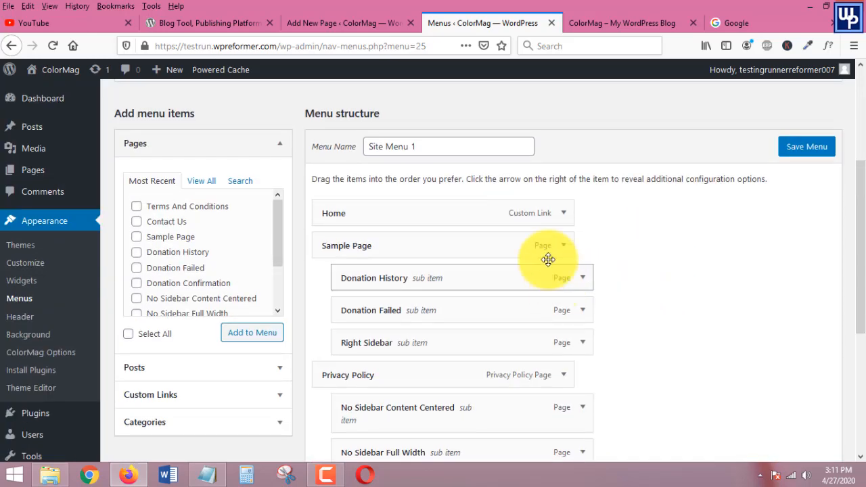
left_click(563, 214)
left_click(334, 342)
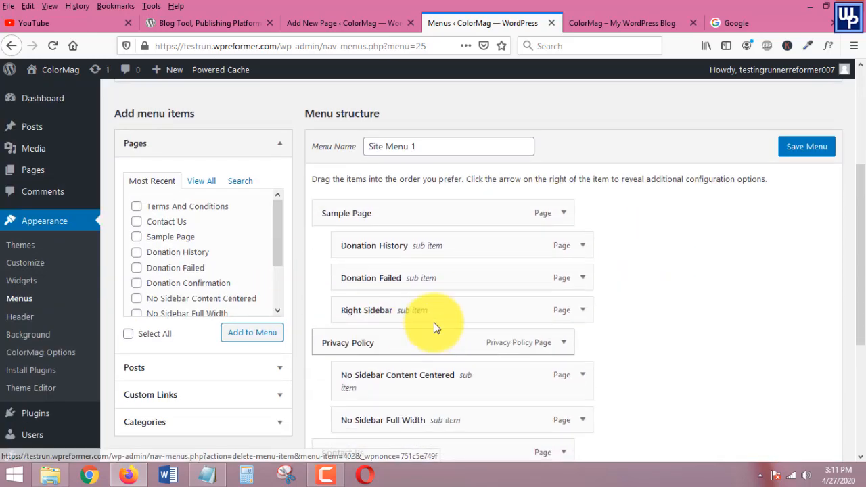
left_click(563, 214)
left_click(332, 332)
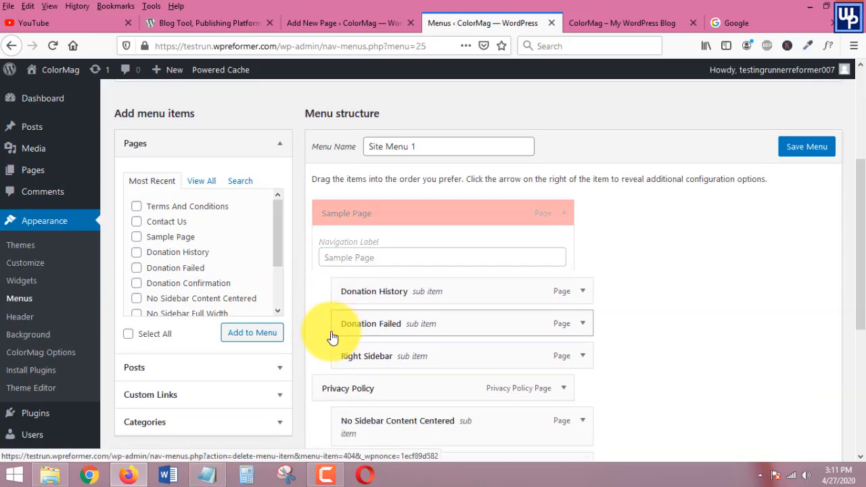
left_click(557, 216)
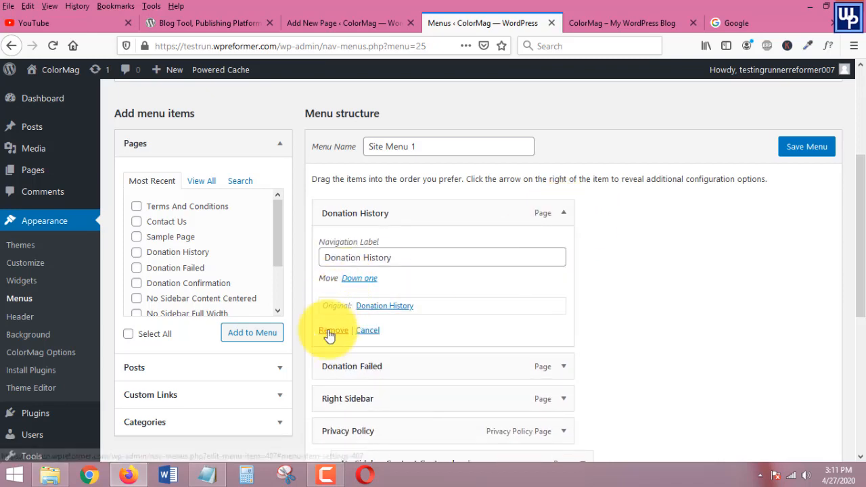
left_click(334, 330)
Remove Donation Failed, Right Sidebar, Privacy Policy and all remaining items from Site Menu 1 so the menu is empty.
left_click(566, 215)
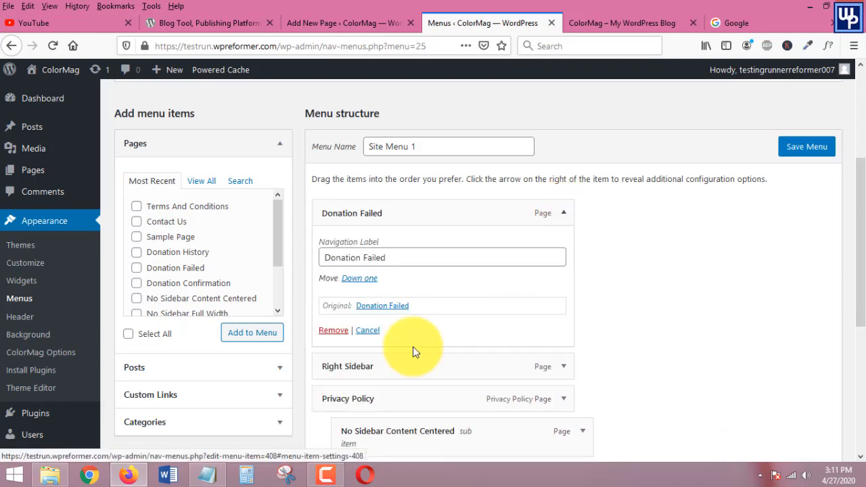
left_click(334, 331)
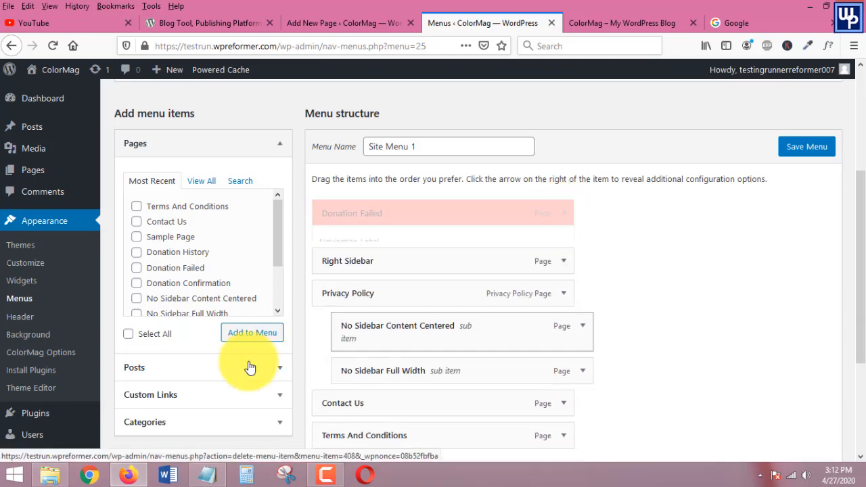
left_click(565, 215)
left_click(332, 332)
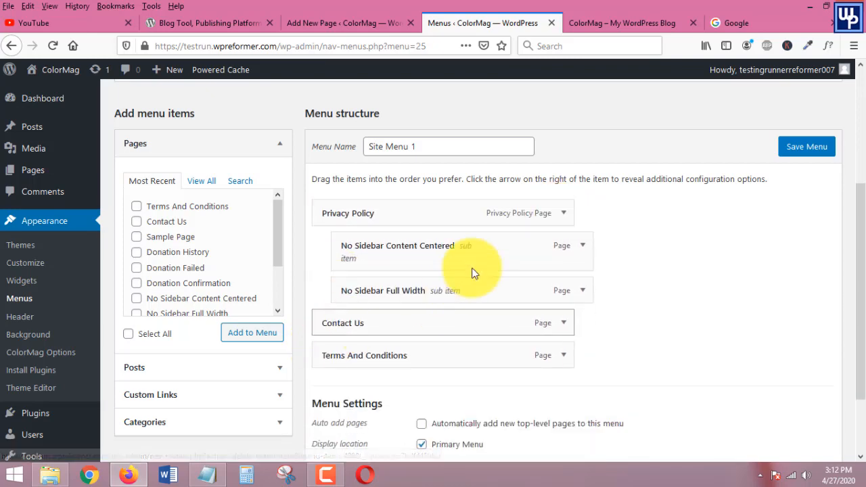
left_click(564, 215)
left_click(333, 332)
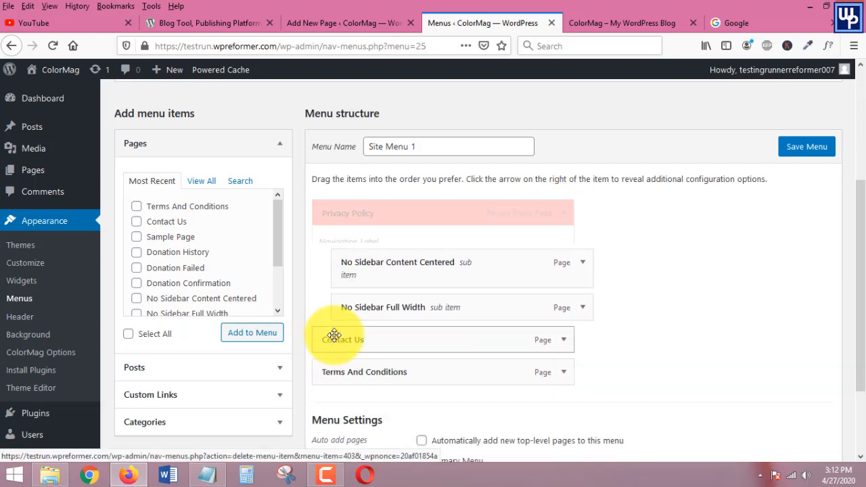
left_click(564, 210)
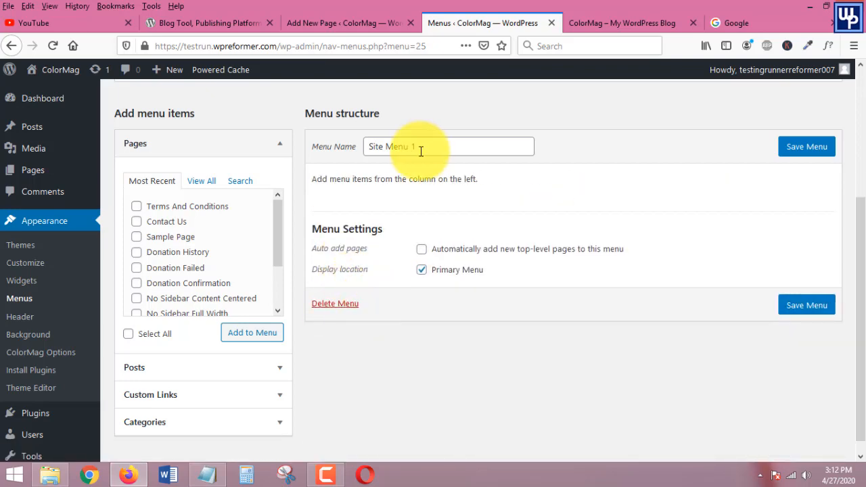
Save the emptied Site Menu 1 and check the navigation bar on the reloaded ColorMag front page.
left_click(807, 149)
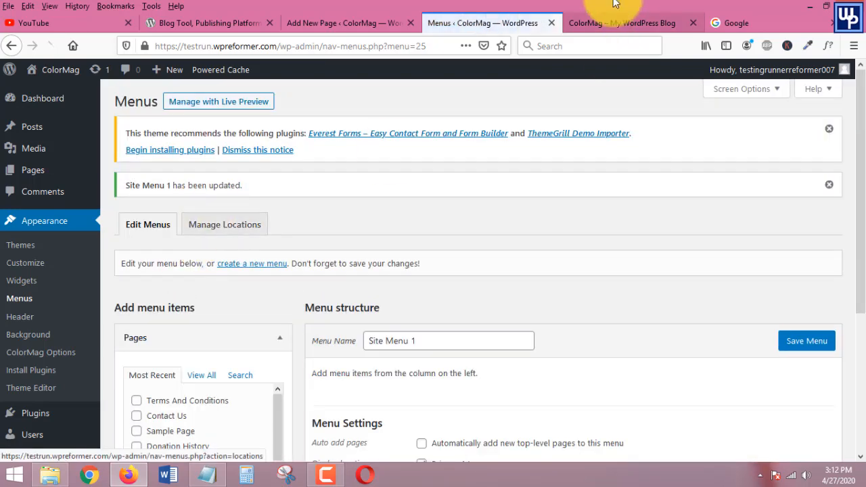
left_click(606, 23)
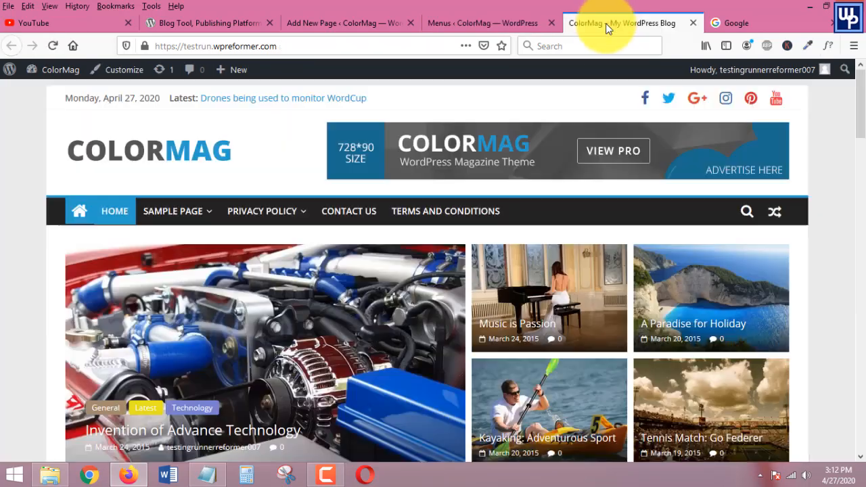
left_click(51, 49)
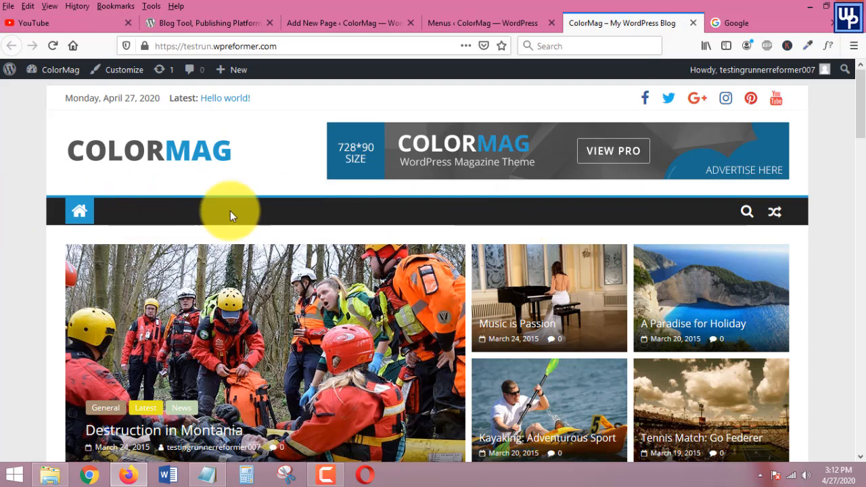
Open the ColorMag theme customizer in a separate browser tab and go to its menu settings.
left_click(463, 18)
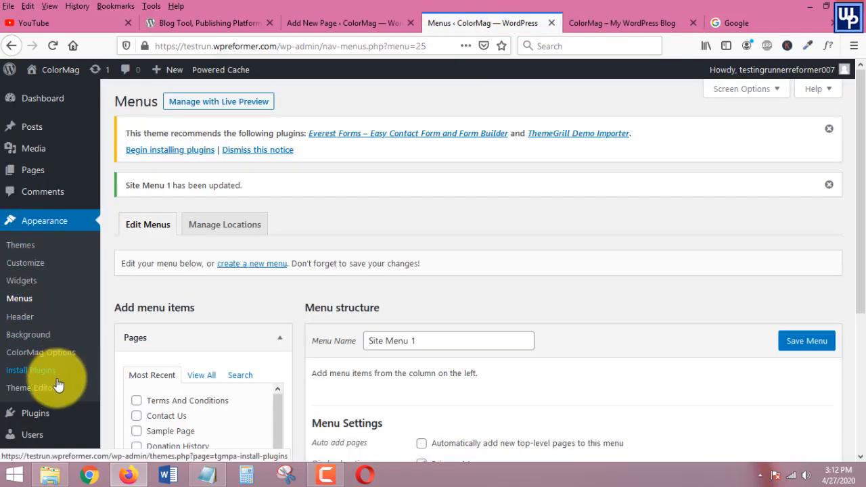
right_click(21, 269)
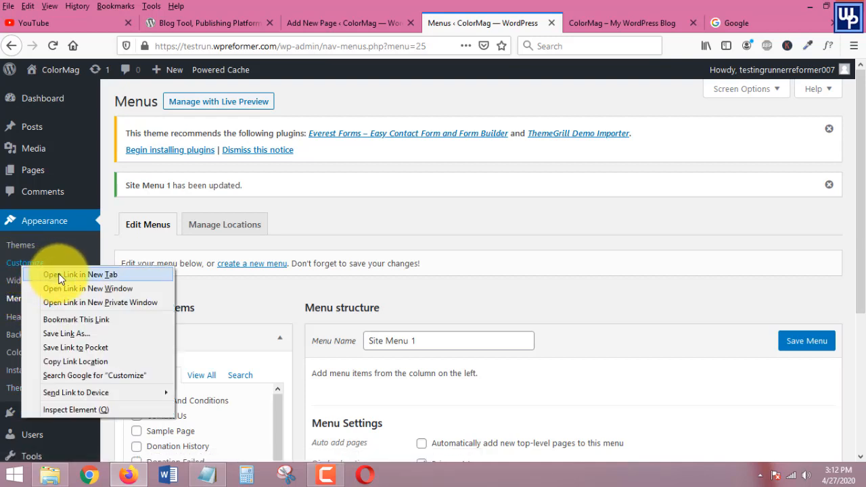
left_click(61, 274)
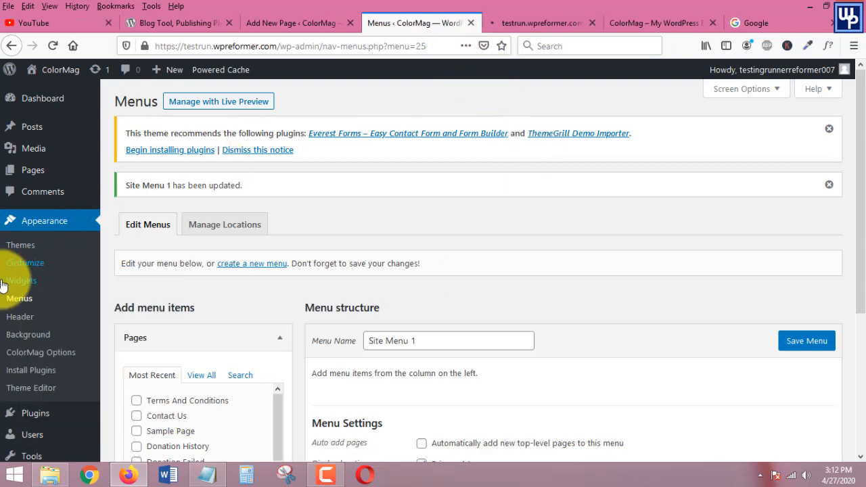
left_click(525, 22)
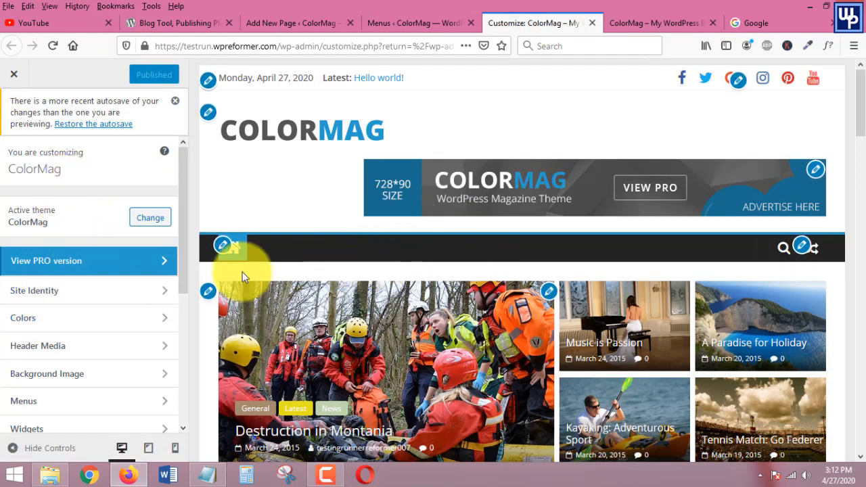
scroll(27, 379, "down", 2)
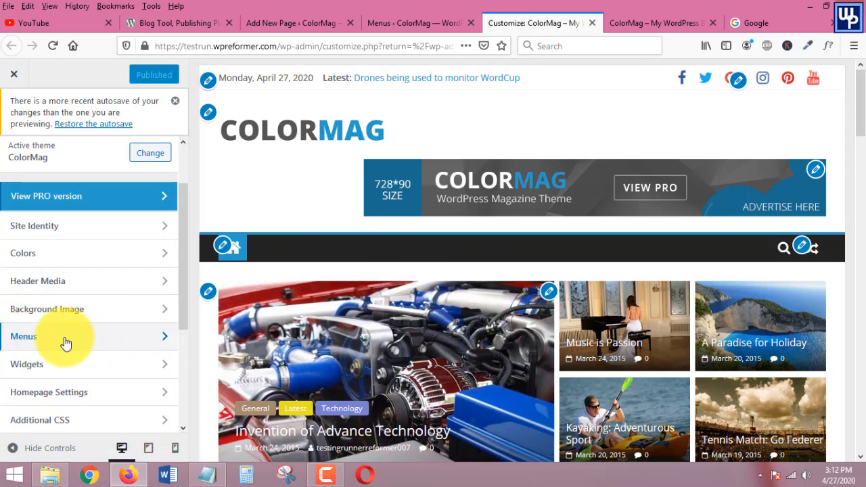
left_click(30, 341)
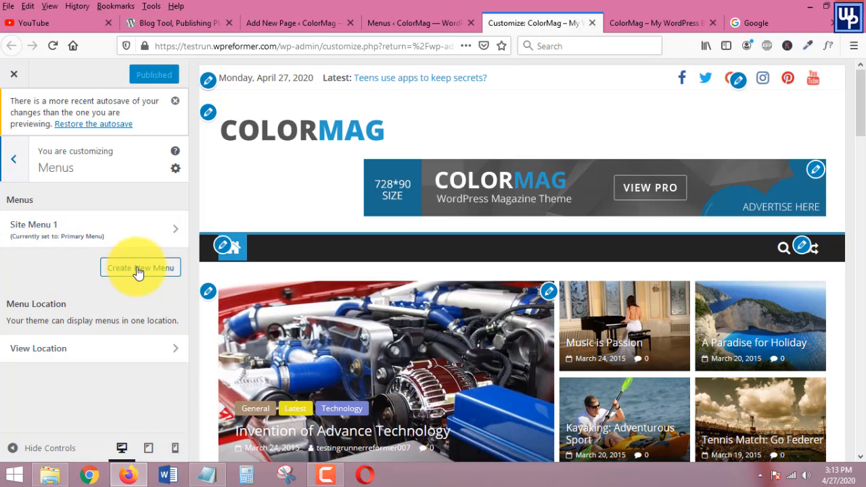
Create a new menu named Site Menu 2 and assign it to the Primary Menu location.
left_click(137, 269)
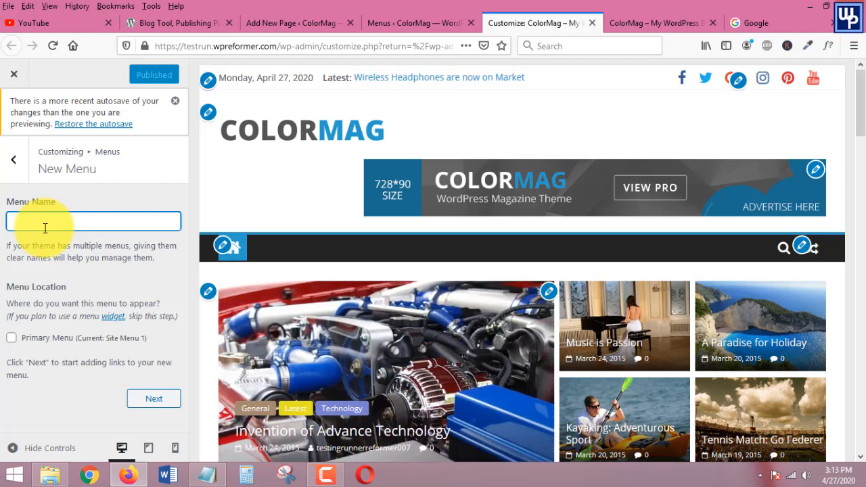
type("e Menu 2")
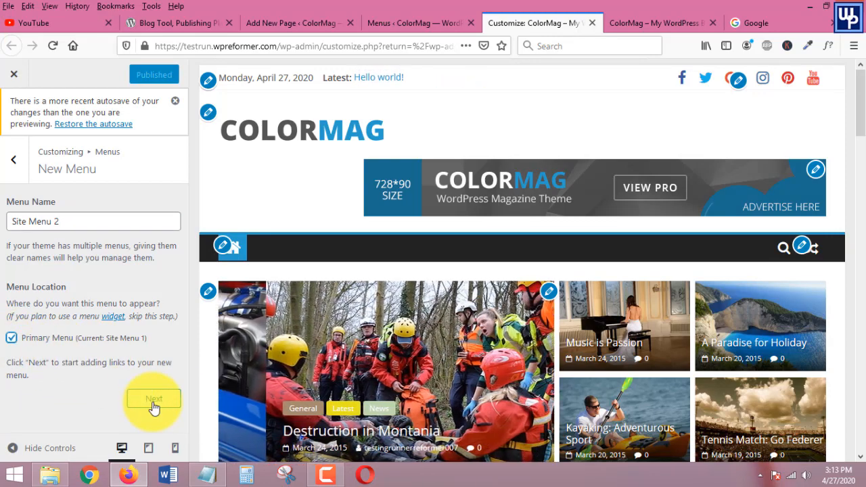
left_click(153, 400)
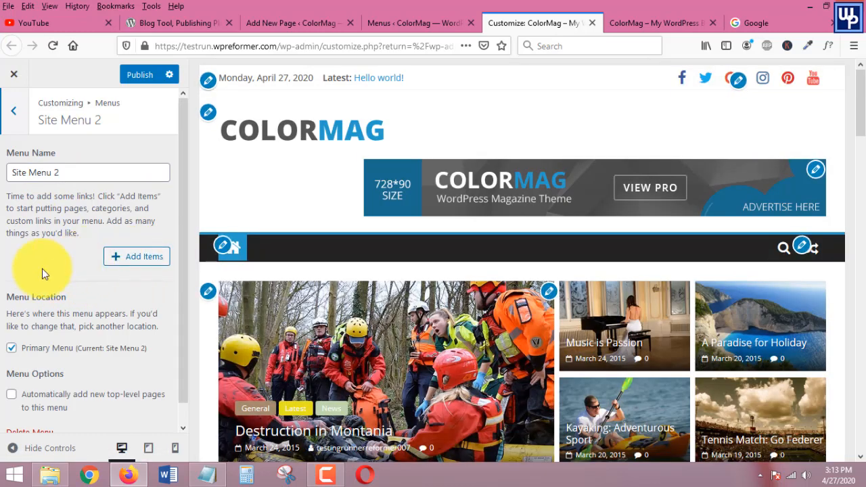
Add Home, Terms And Conditions, Privacy Policy, Contact Us and Sample Page to Site Menu 2, in that order.
left_click(136, 257)
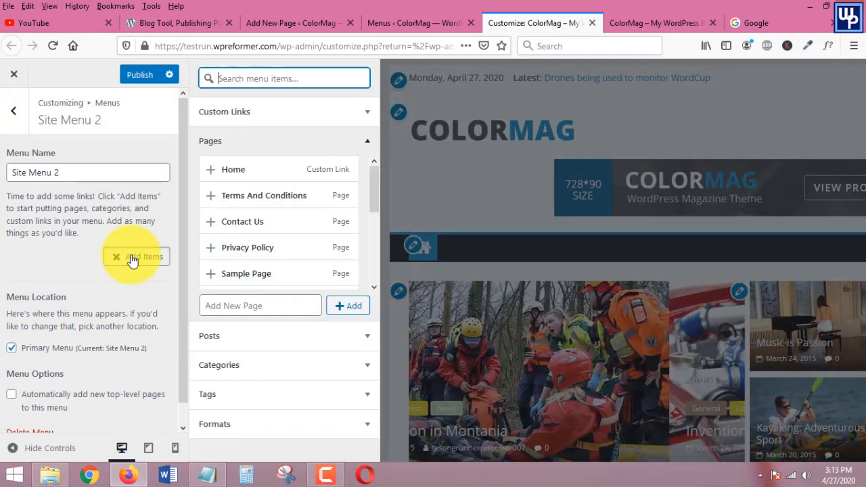
left_click(233, 174)
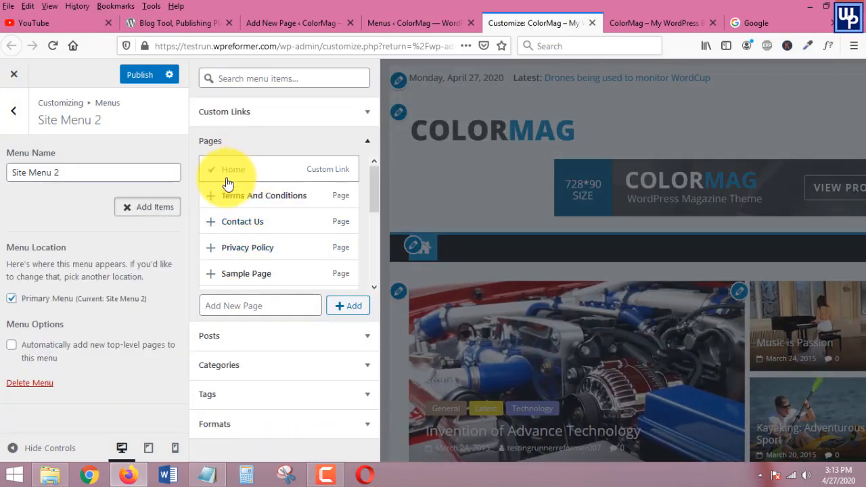
left_click(262, 229)
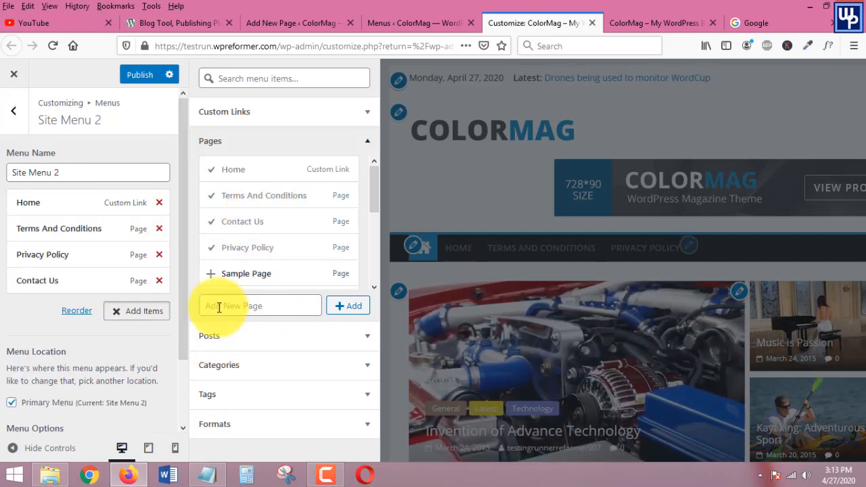
left_click(256, 280)
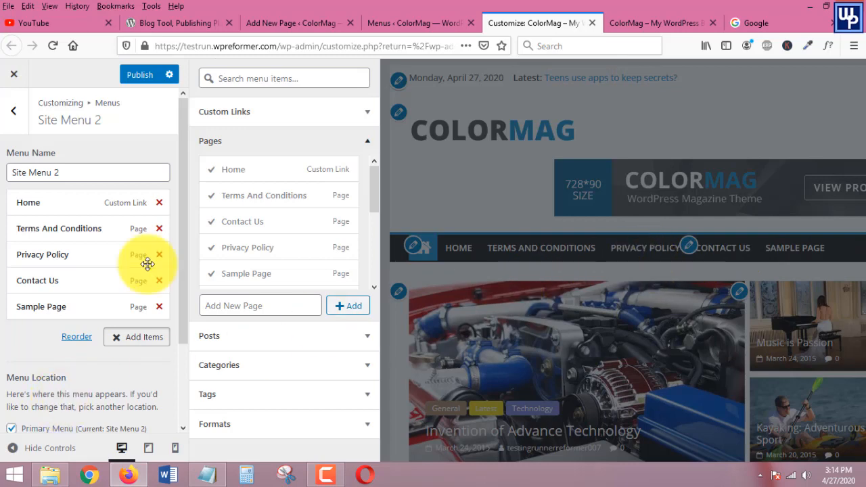
Publish Site Menu 2, check it on the reloaded ColorMag front page, and return to the customizer.
left_click(146, 76)
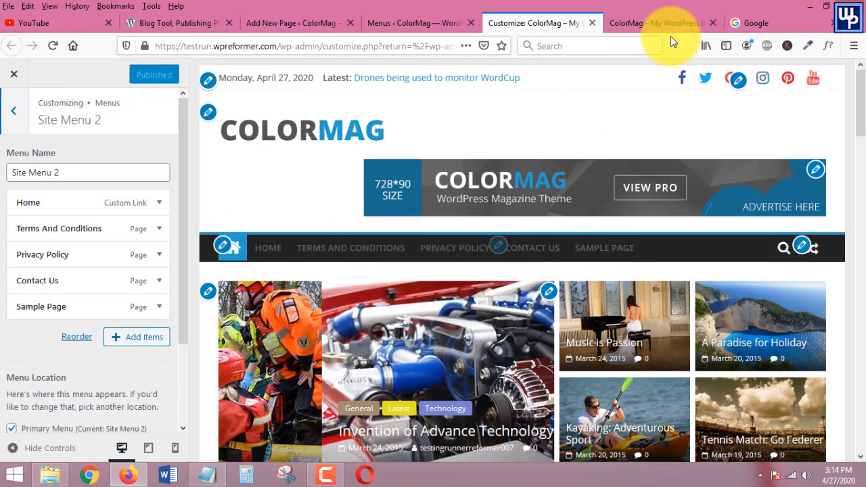
left_click(654, 15)
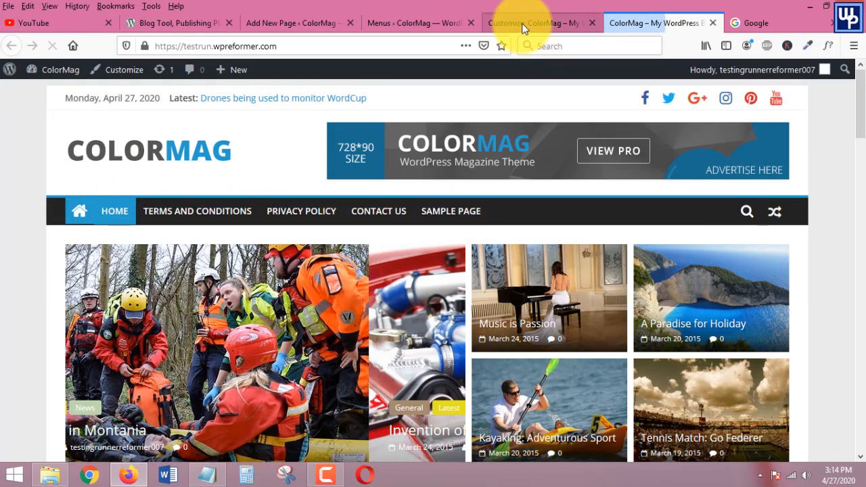
left_click(514, 22)
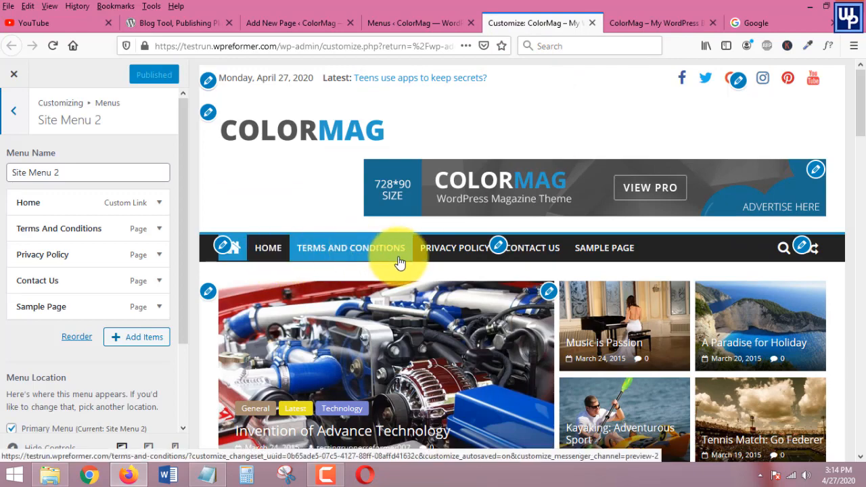
Look at the settings of the Terms And Conditions item in Site Menu 2 and collapse them again.
scroll(138, 252, "down", 2)
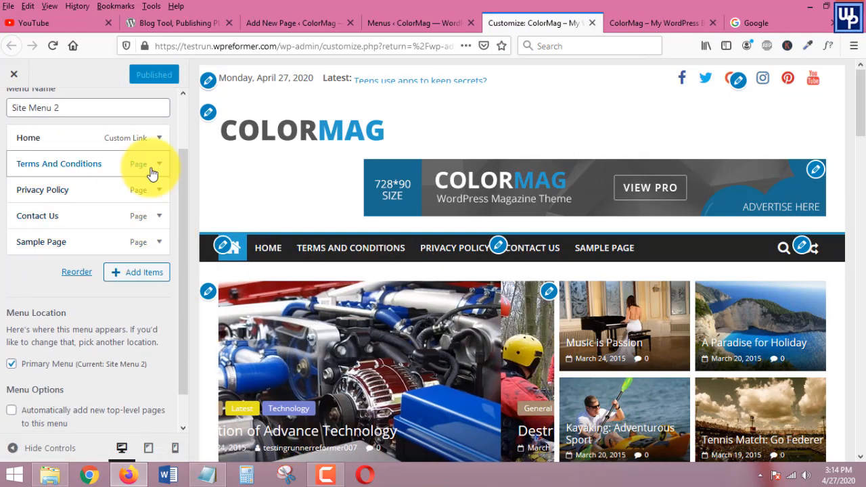
left_click(159, 165)
left_click(159, 165)
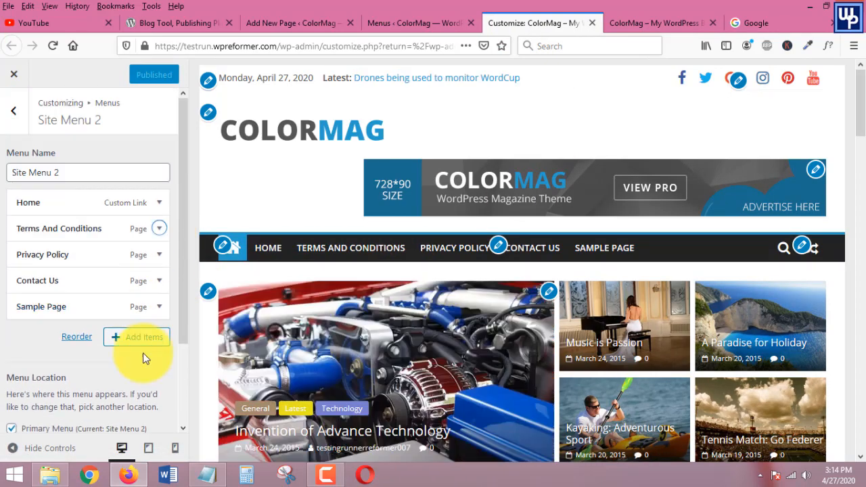
Add the Right Sidebar and Left Sidebar pages to the end of Site Menu 2 and close the list of available items.
left_click(129, 339)
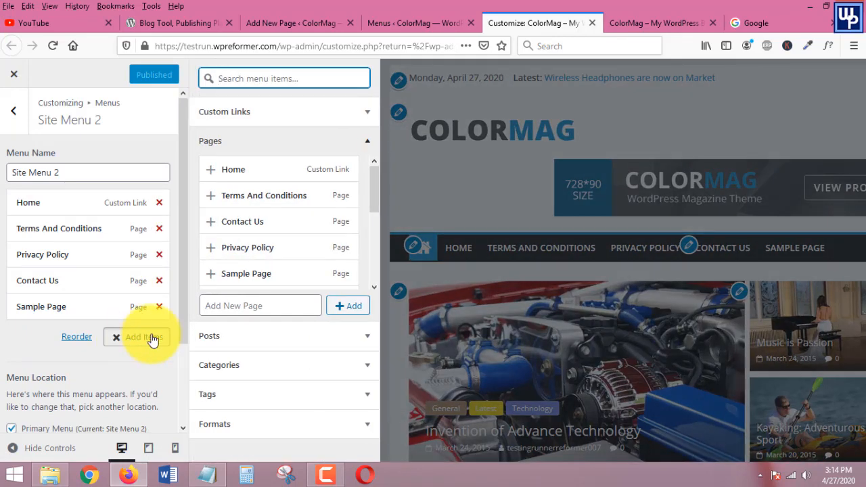
scroll(325, 223, "down", 5)
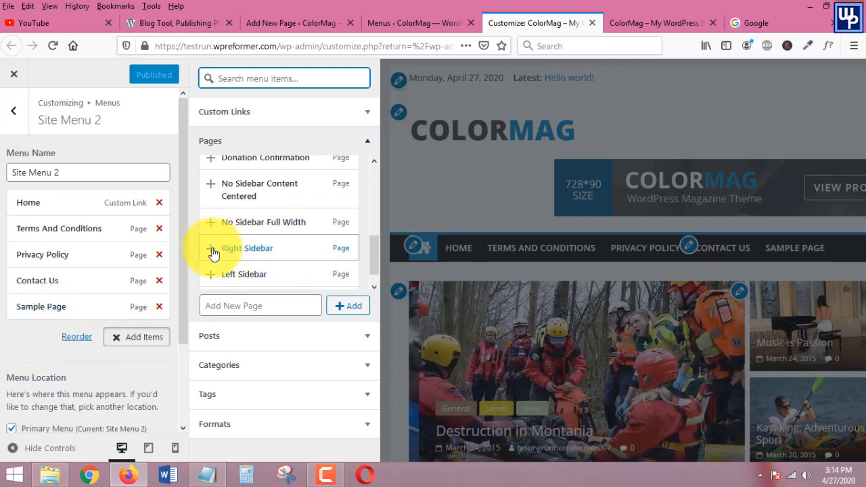
left_click(214, 252)
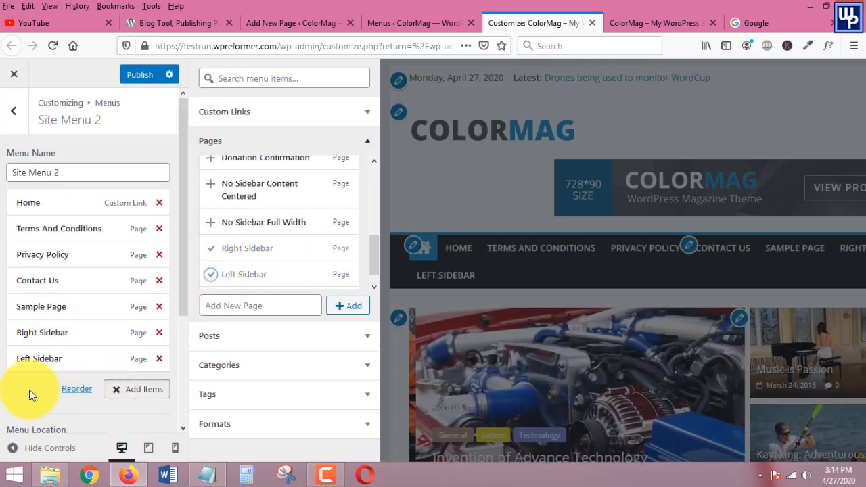
left_click(29, 390)
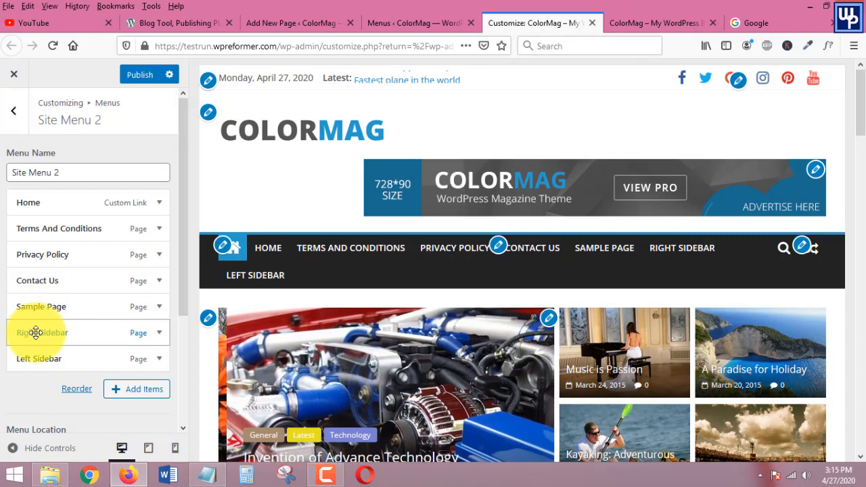
Nest Right Sidebar and Left Sidebar under Sample Page in Site Menu 2, and compare the previewed submenu with the live front page.
left_click_drag(35, 332, 48, 333)
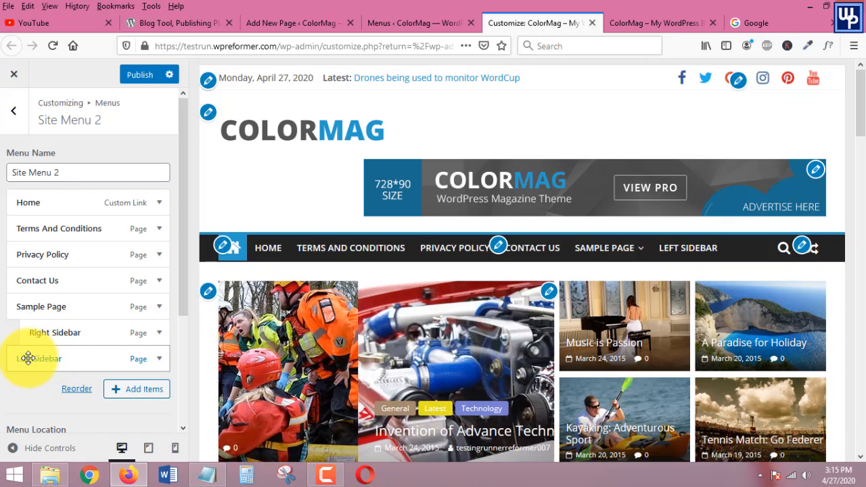
left_click_drag(25, 356, 61, 359)
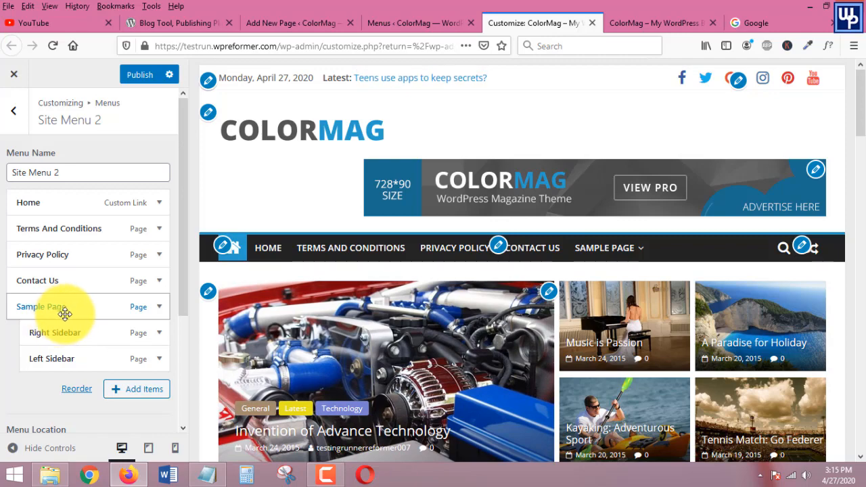
mouse_move(605, 247)
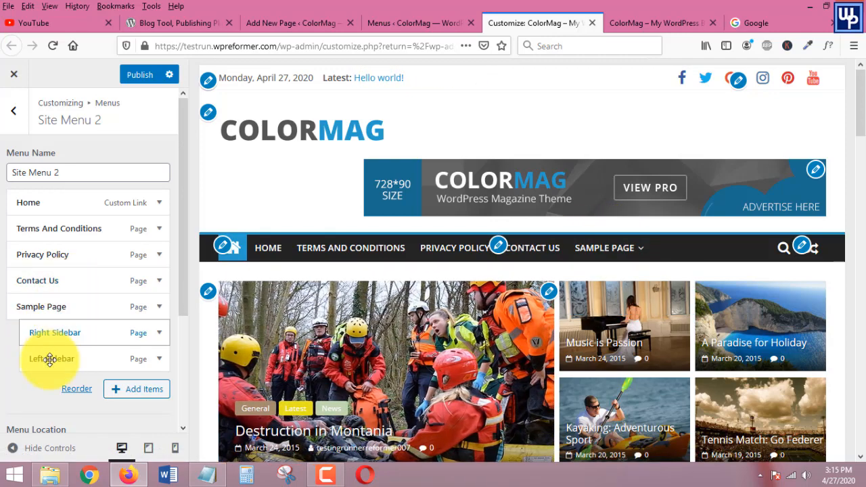
left_click_drag(44, 345, 51, 312)
left_click_drag(37, 362, 59, 362)
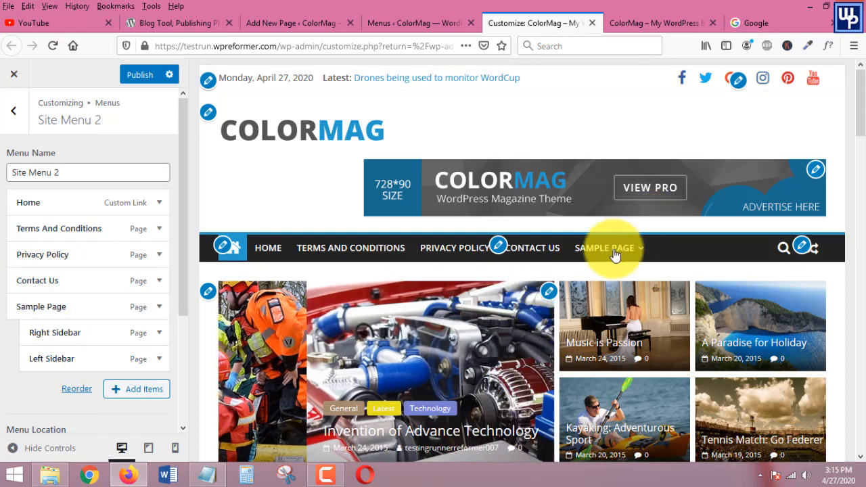
mouse_move(609, 249)
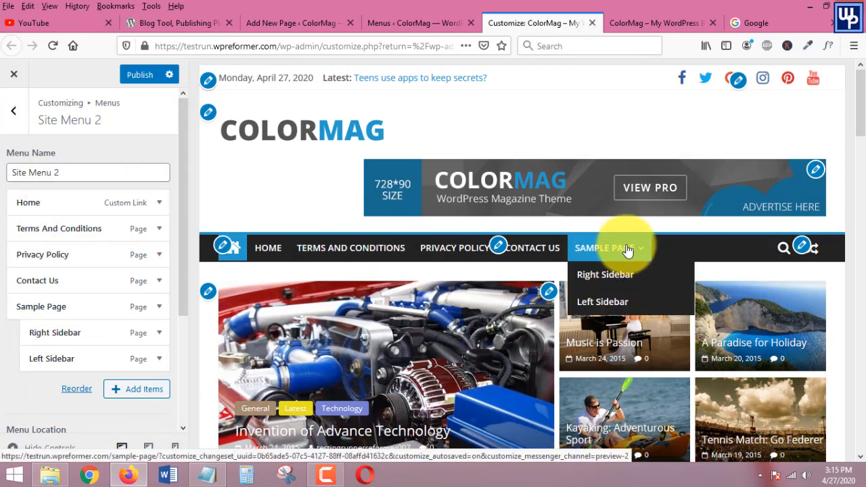
left_click(659, 23)
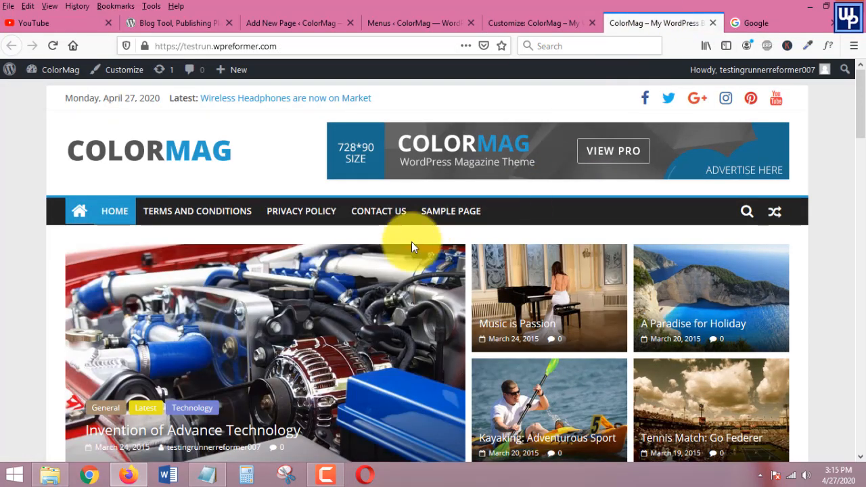
left_click(511, 24)
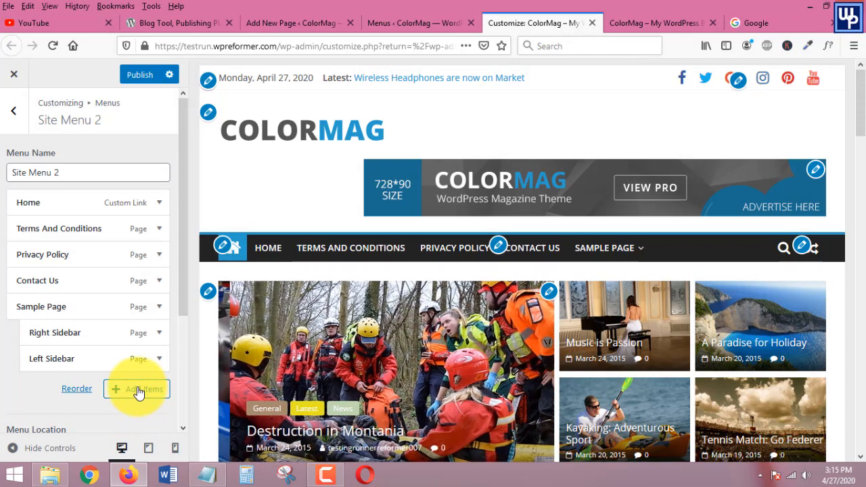
Add the Donation History, Donation Failed and Donation Confirmation pages to the end of Site Menu 2.
left_click(141, 392)
scroll(327, 196, "up", 5)
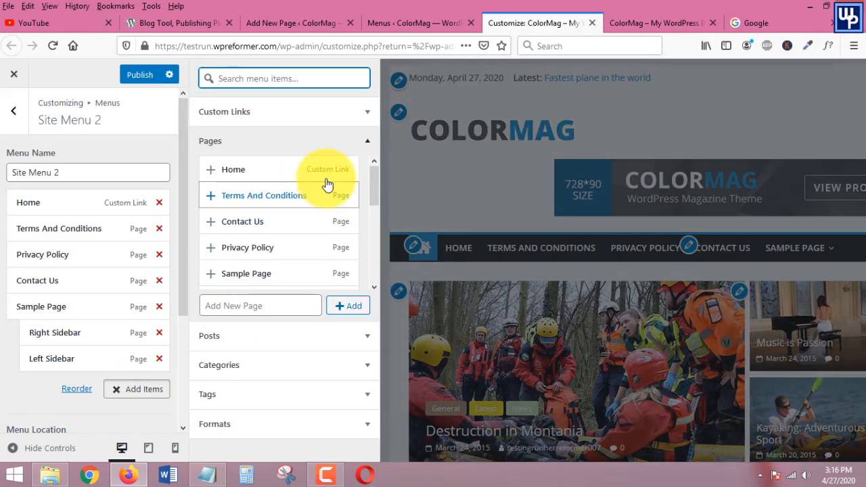
scroll(323, 242, "down", 5)
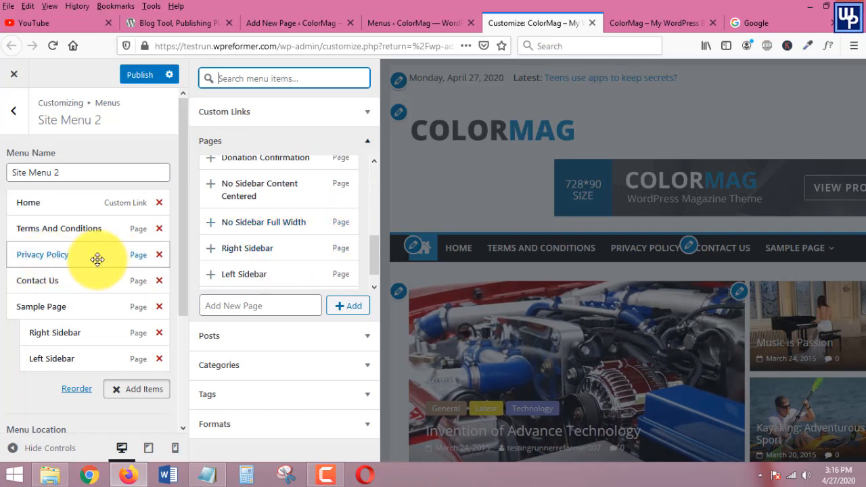
scroll(329, 232, "up", 2)
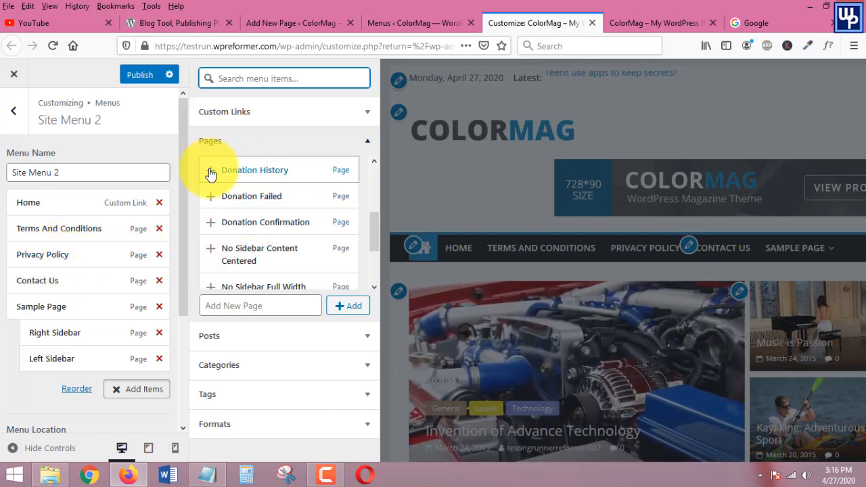
left_click(210, 173)
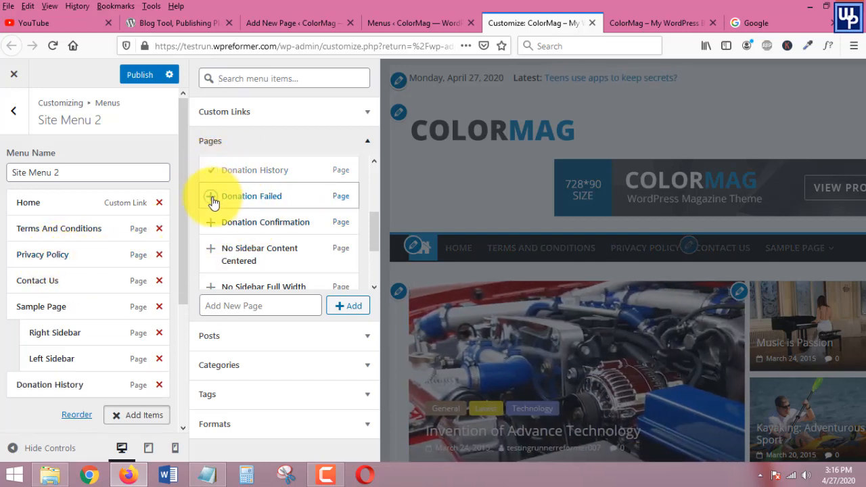
left_click(210, 226)
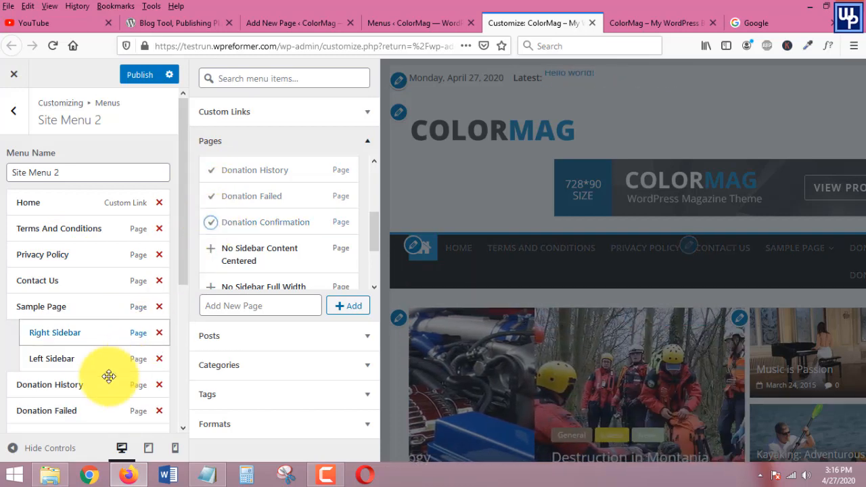
scroll(68, 385, "down", 3)
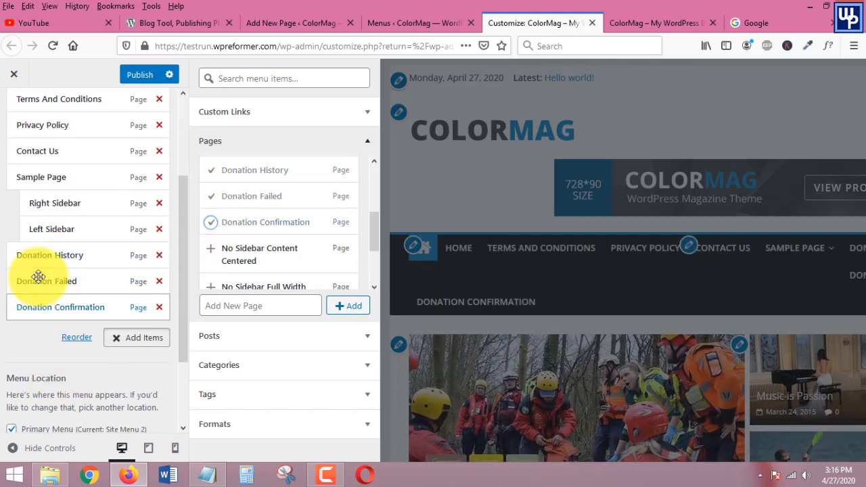
Nest Donation Confirmation, Donation History and Donation Failed, in that order, under Privacy Policy in Site Menu 2.
scroll(54, 298, "up", 2)
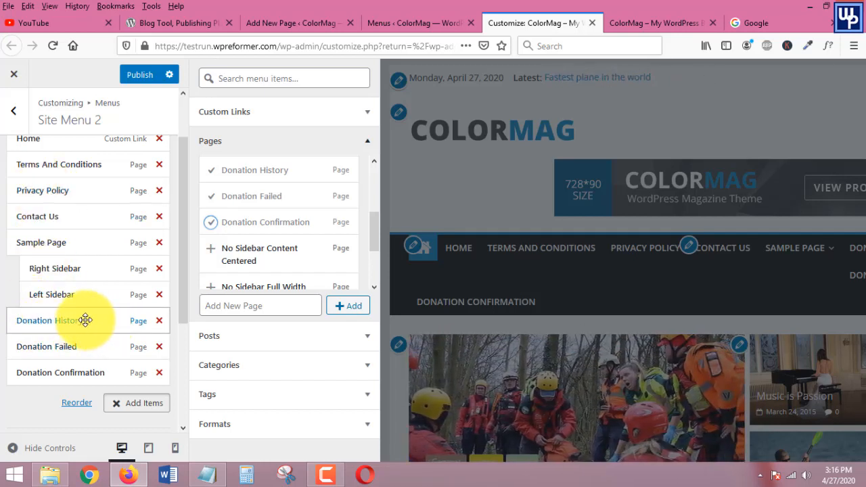
left_click_drag(85, 320, 100, 214)
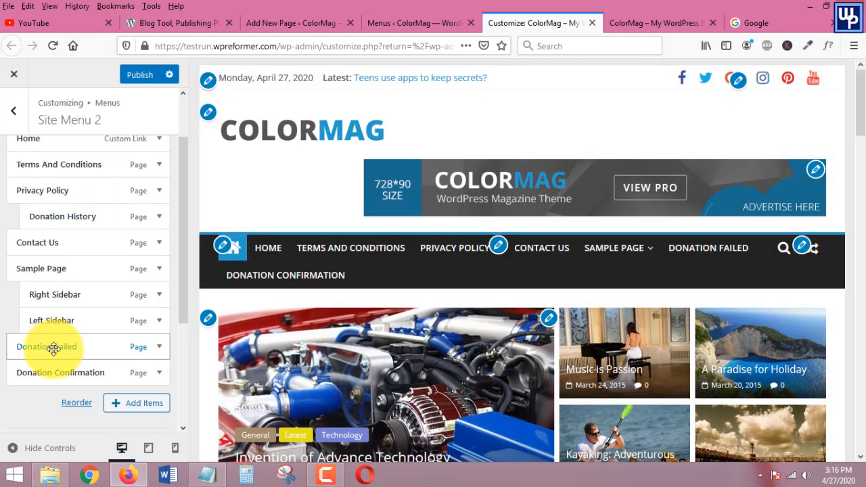
left_click_drag(51, 335, 69, 243)
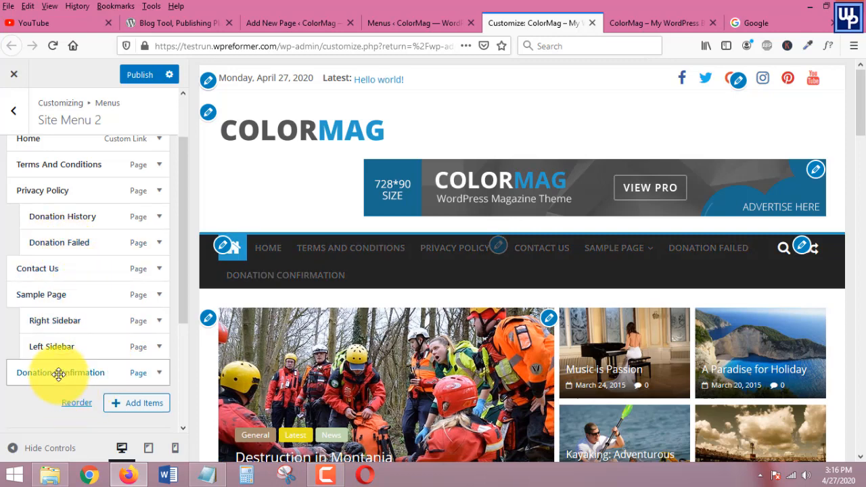
left_click_drag(59, 374, 84, 242)
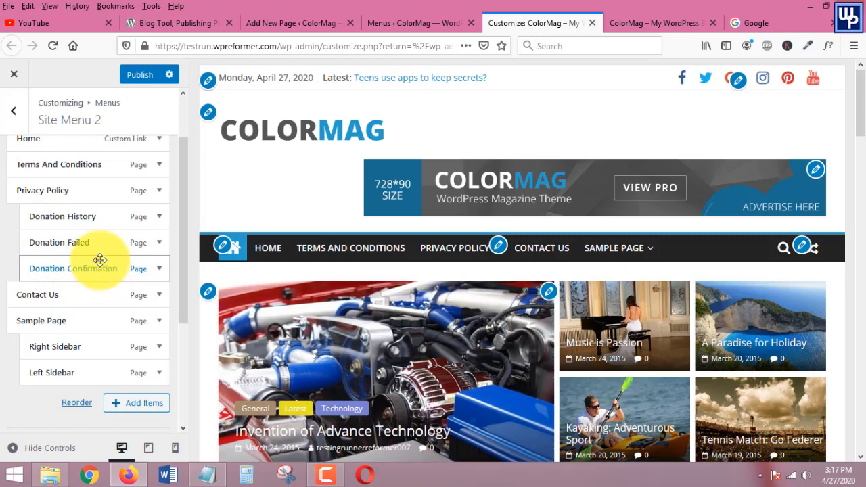
left_click_drag(99, 260, 97, 217)
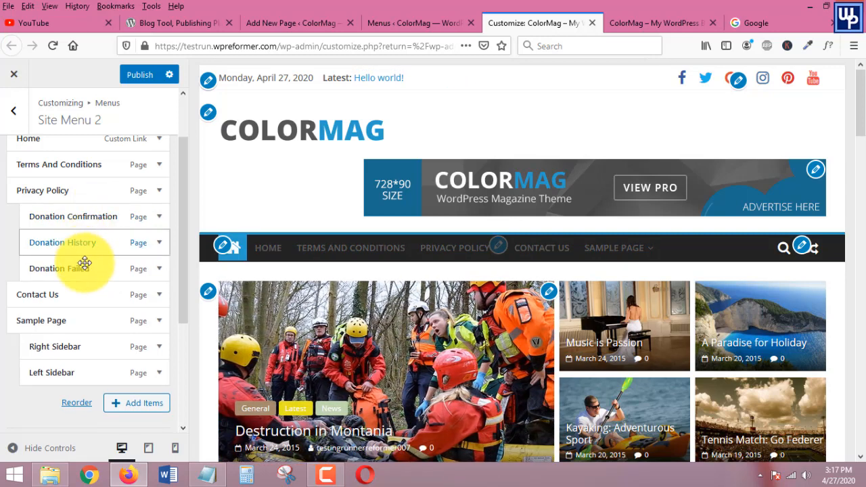
Publish the Site Menu 2 changes and look over its submenus and the front page's sidebar area in the preview.
mouse_move(450, 250)
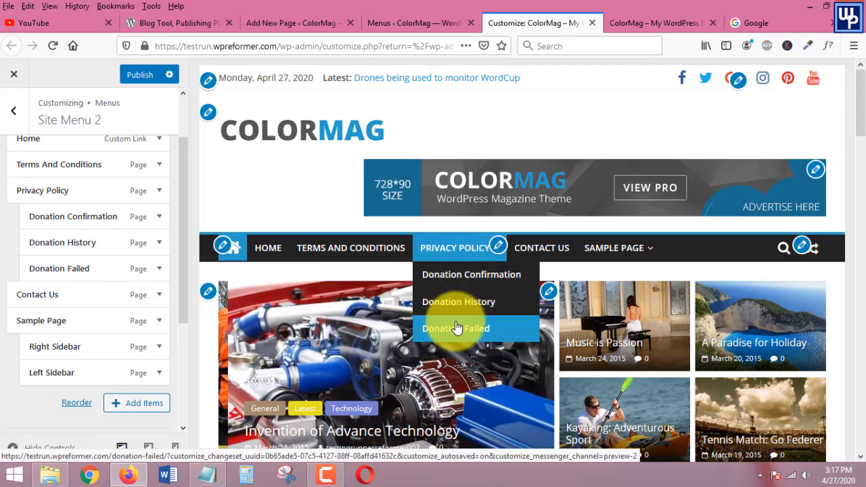
mouse_move(613, 253)
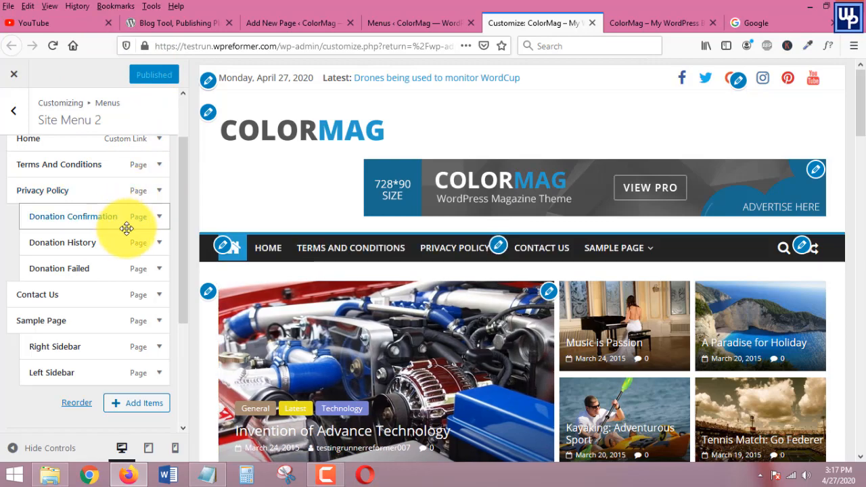
scroll(481, 216, "down", 9)
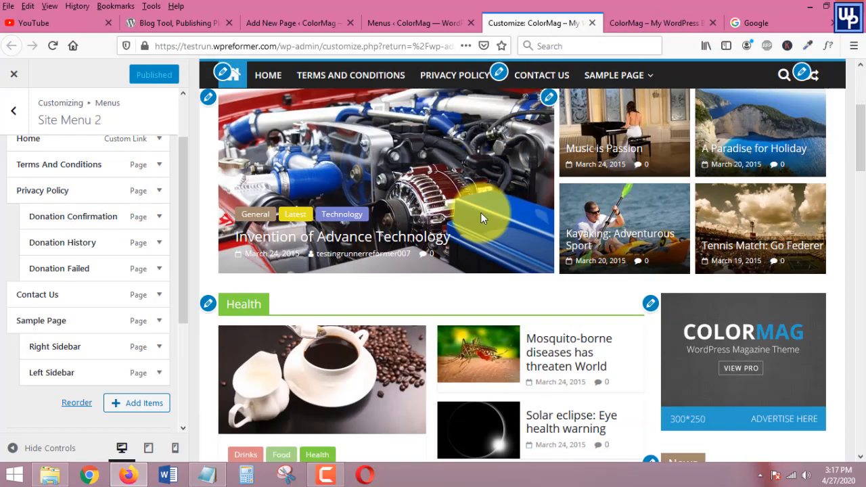
scroll(481, 219, "down", 4)
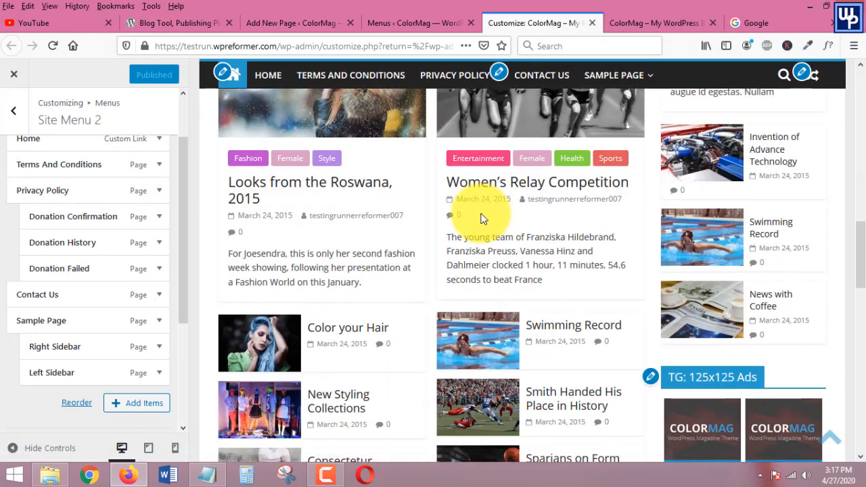
scroll(481, 218, "up", 7)
scroll(482, 219, "up", 3)
scroll(481, 218, "down", 3)
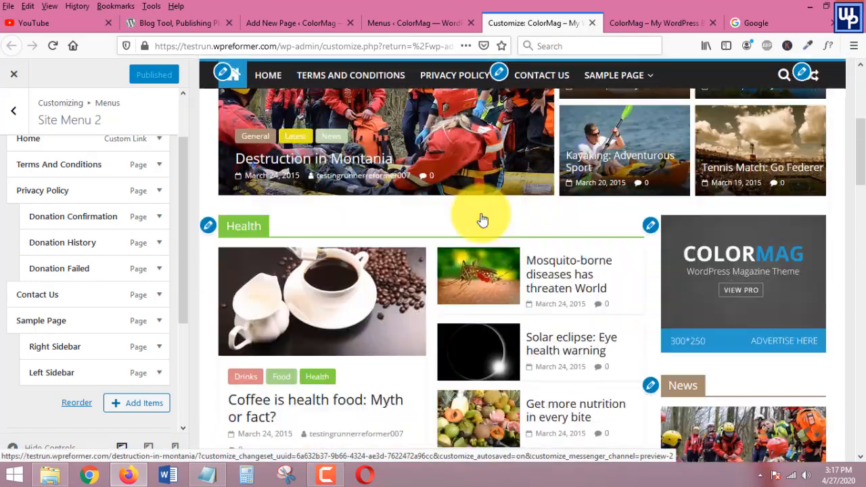
scroll(537, 195, "up", 4)
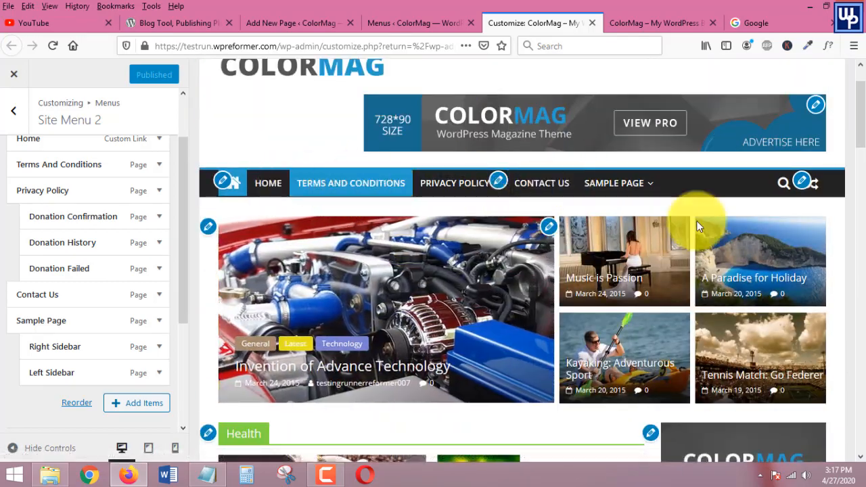
scroll(763, 348, "down", 6)
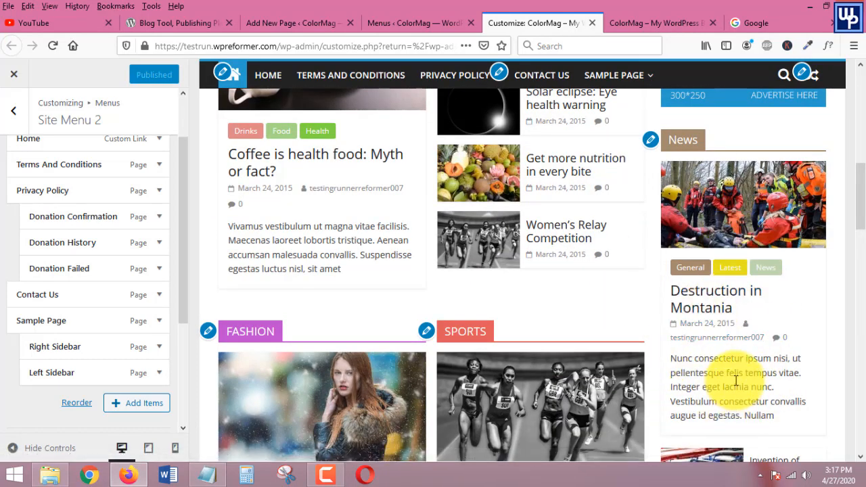
Leave the menu settings and open the Right Sidebar widget area in the customizer.
left_click(15, 111)
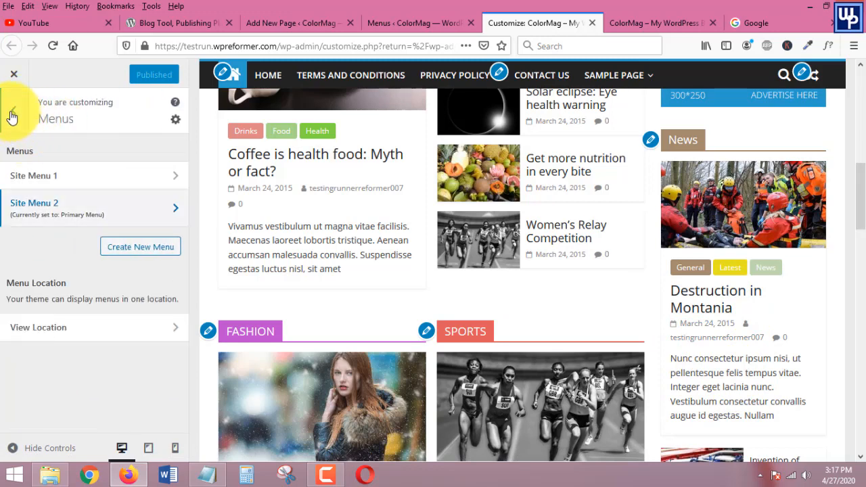
left_click(12, 117)
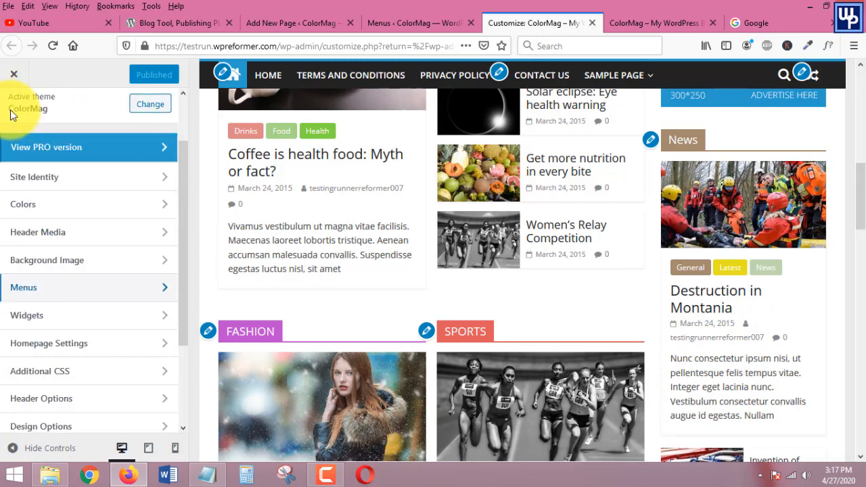
left_click(25, 318)
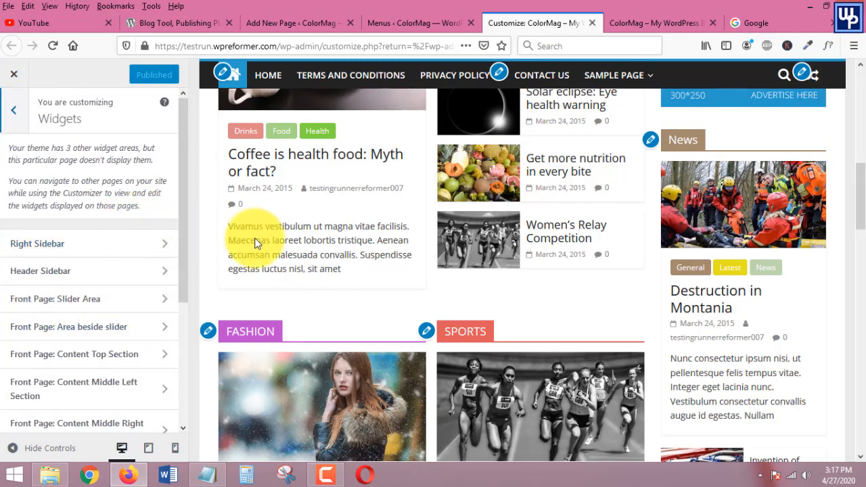
scroll(680, 280, "up", 3)
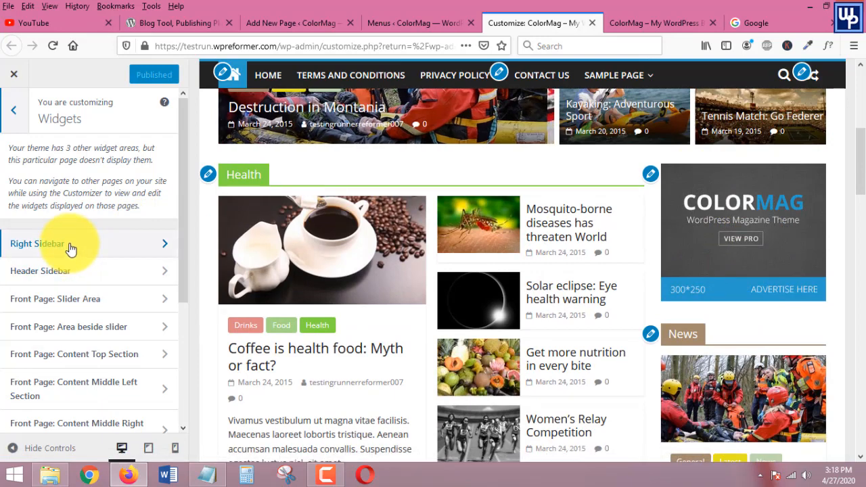
left_click(39, 244)
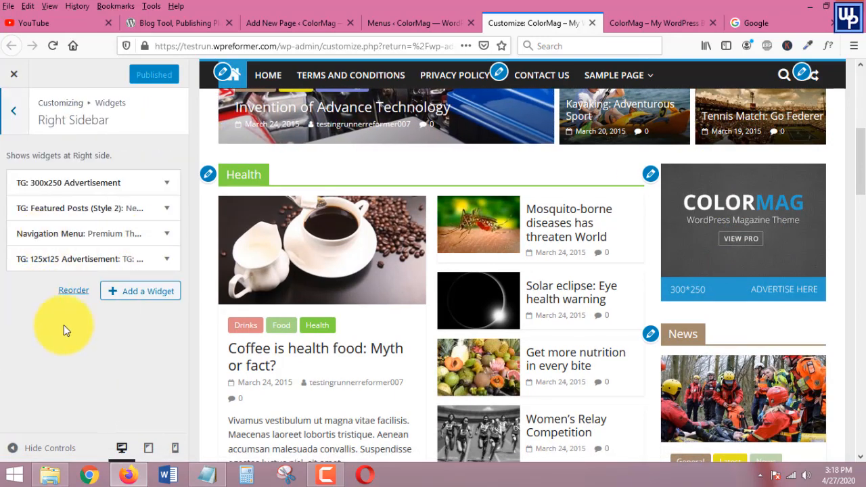
Search the widgets for "menu", add a Navigation Menu widget to the Right Sidebar and move it above the other widgets.
left_click(150, 297)
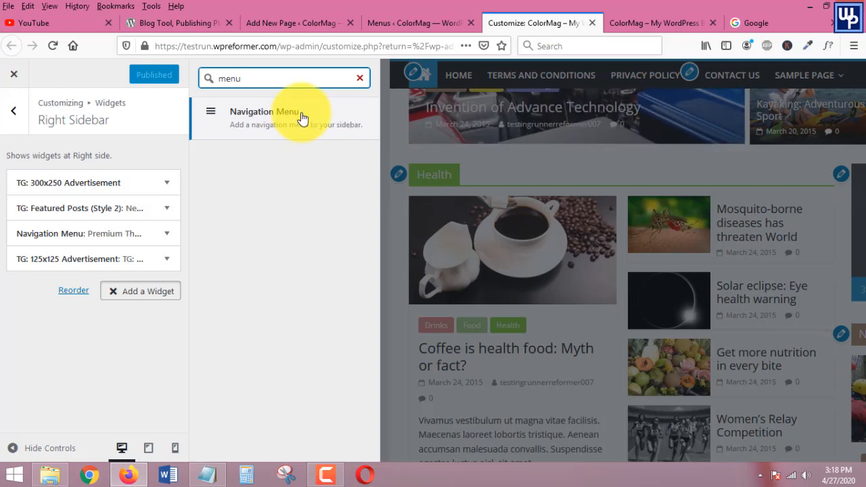
left_click(290, 119)
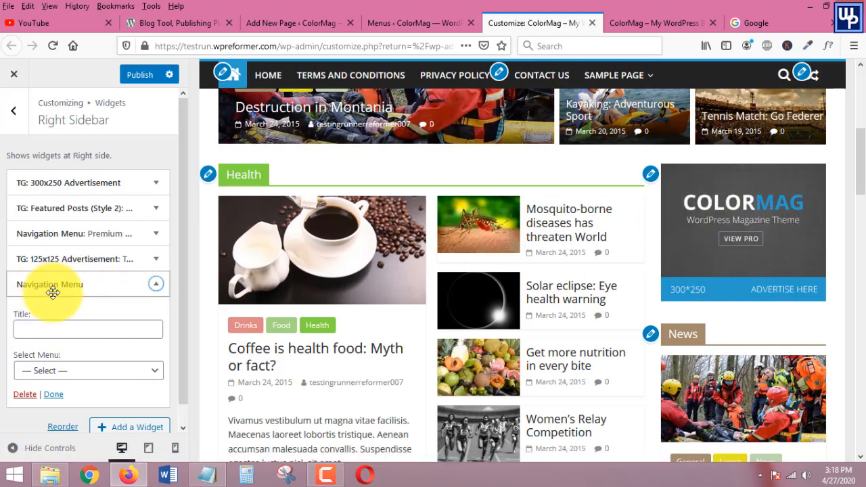
left_click_drag(101, 284, 59, 184)
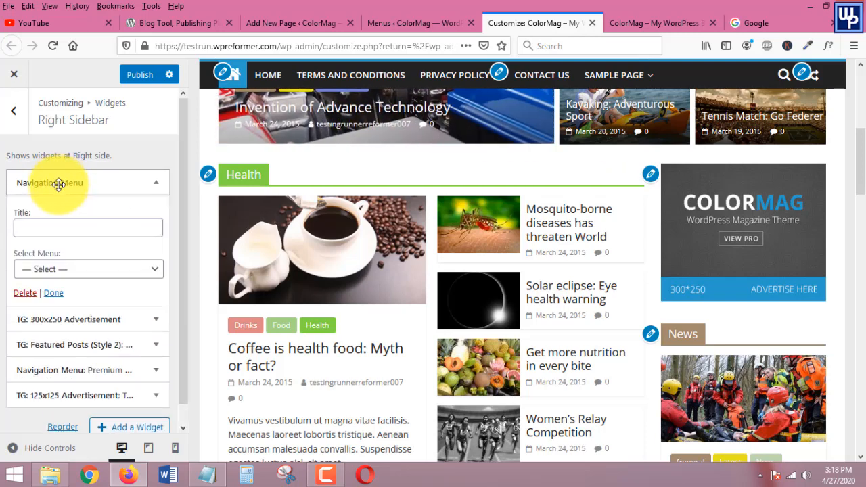
Title the new Navigation Menu widget "Main Pages", assign Site Menu 2 to it and collapse its settings.
left_click(64, 227)
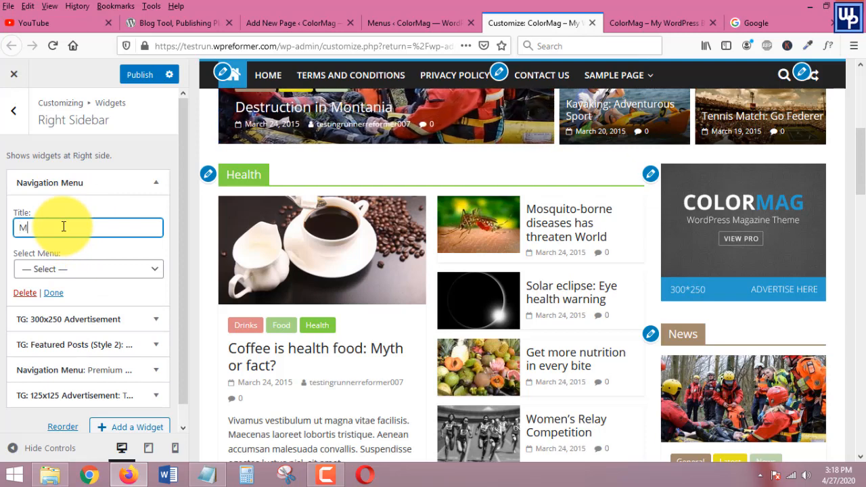
type("Main Pages")
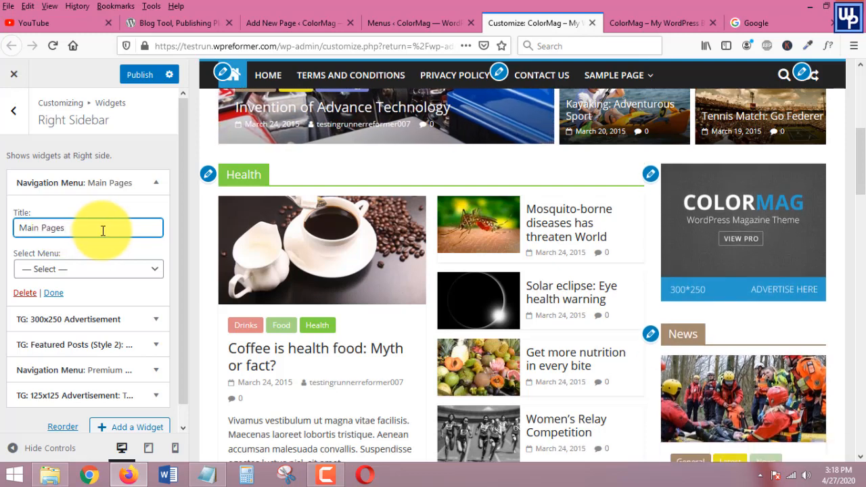
left_click_drag(72, 230, 5, 226)
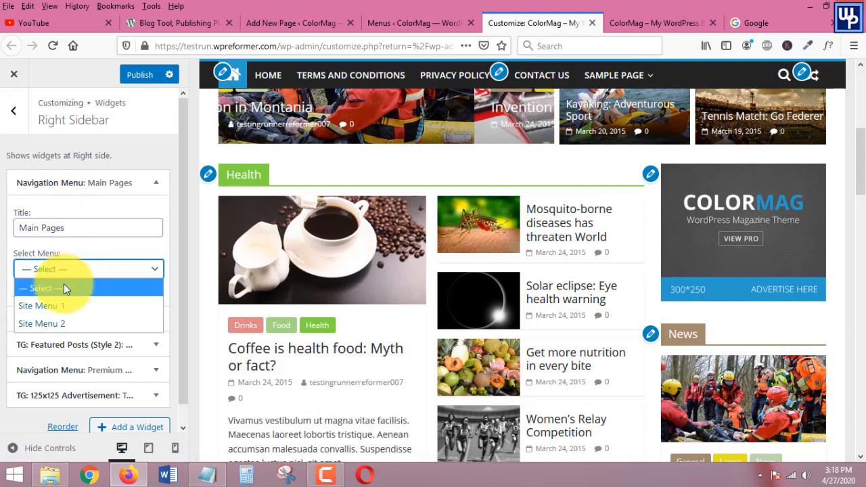
left_click(57, 327)
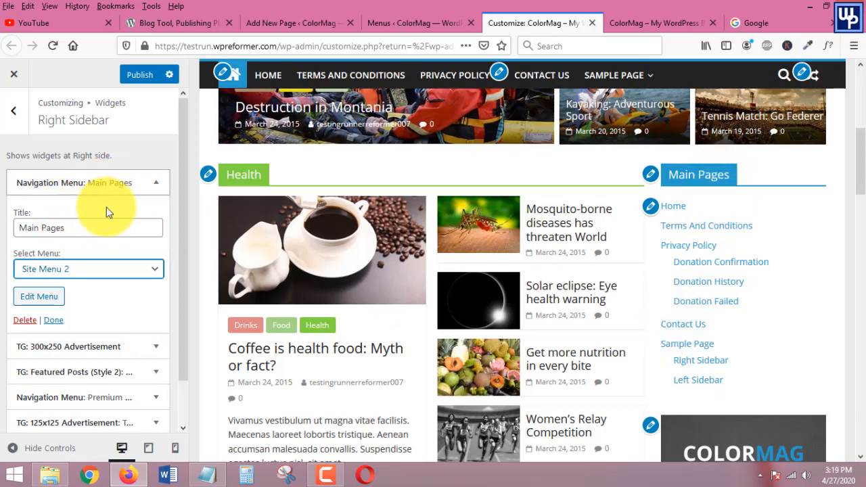
left_click(150, 188)
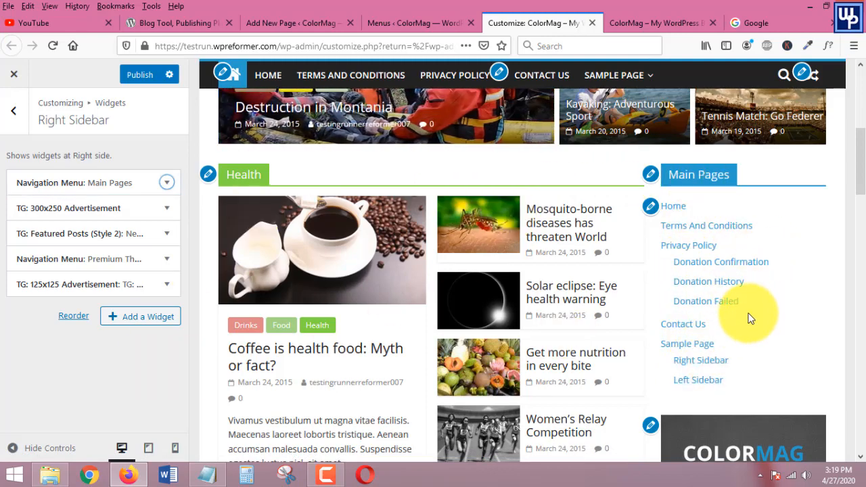
scroll(749, 311, "up", 4)
scroll(749, 298, "down", 3)
scroll(750, 299, "up", 3)
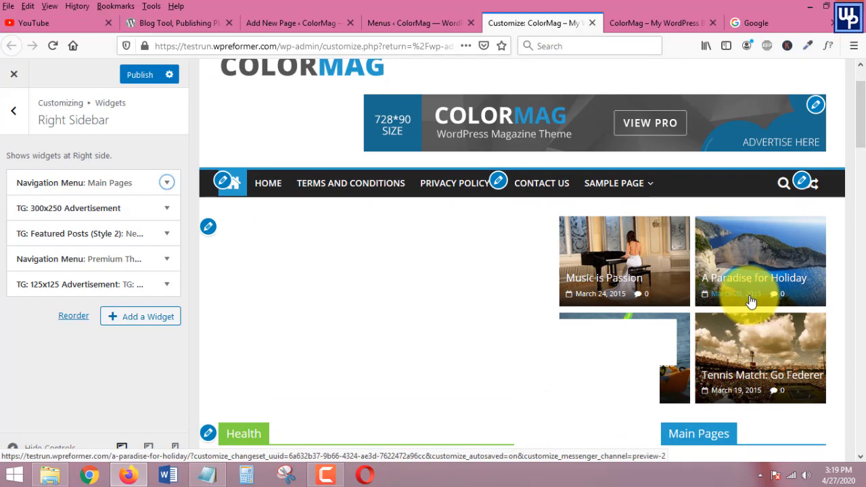